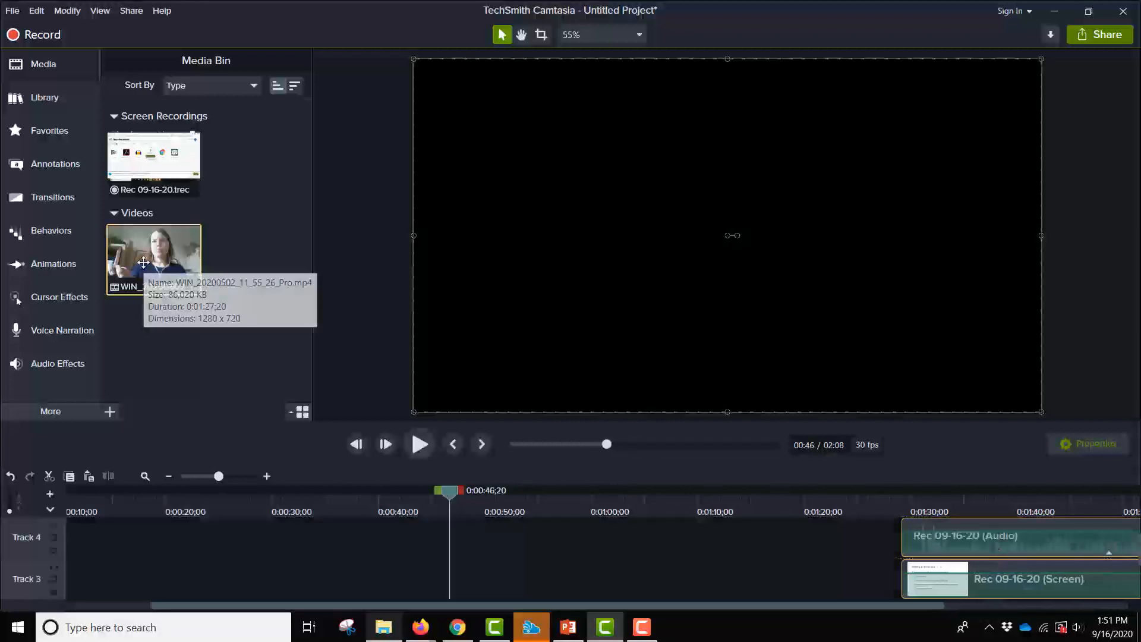
# - Add the webcam video WIN_20200502_11_55_26_Pro to the timeline and place it on Track 1 at the 0:46 split
pyautogui.moveTo(143, 263); pyautogui.dragTo(125, 583)
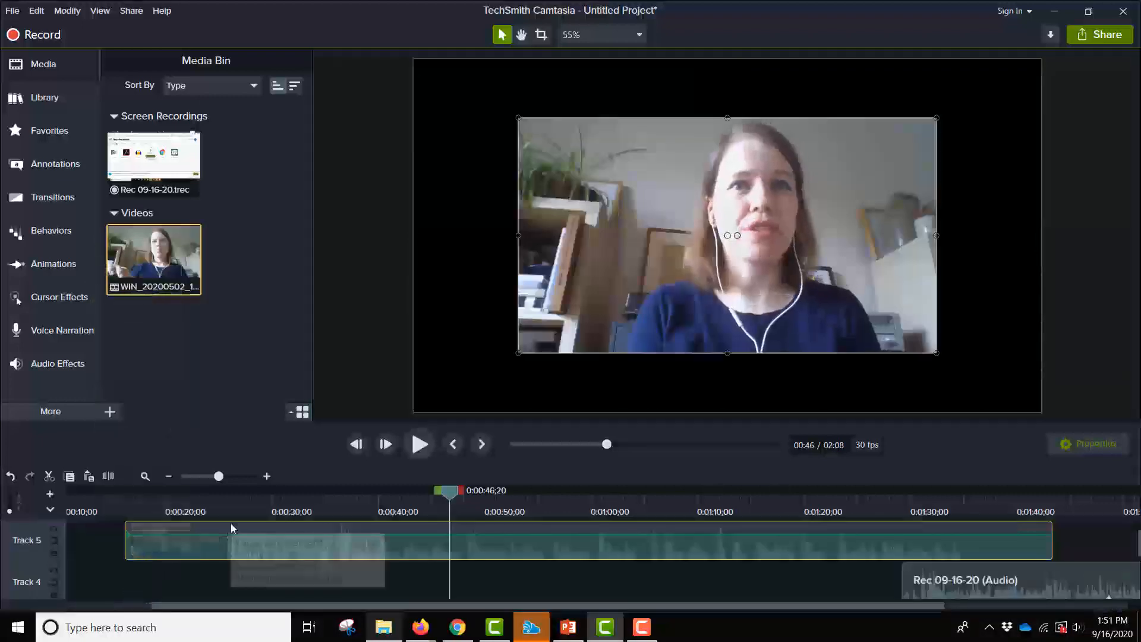
pyautogui.moveTo(231, 524); pyautogui.dragTo(552, 582)
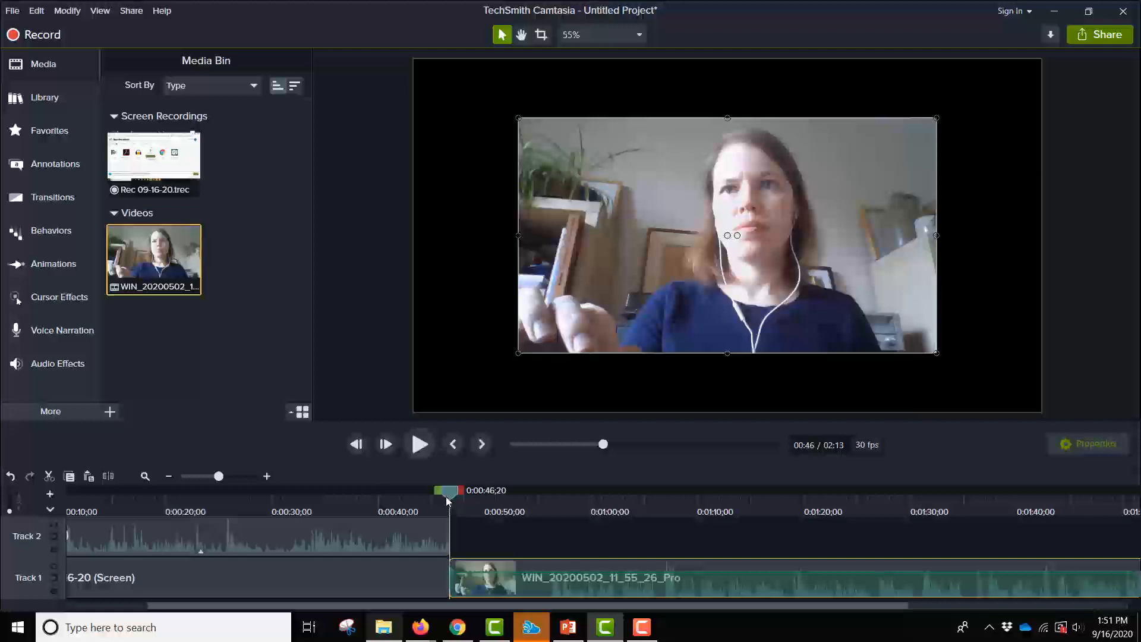
# - Move the remaining screen recording audio and video pieces to start at 2:13, right after the webcam clip
pyautogui.moveTo(448, 502); pyautogui.dragTo(822, 551)
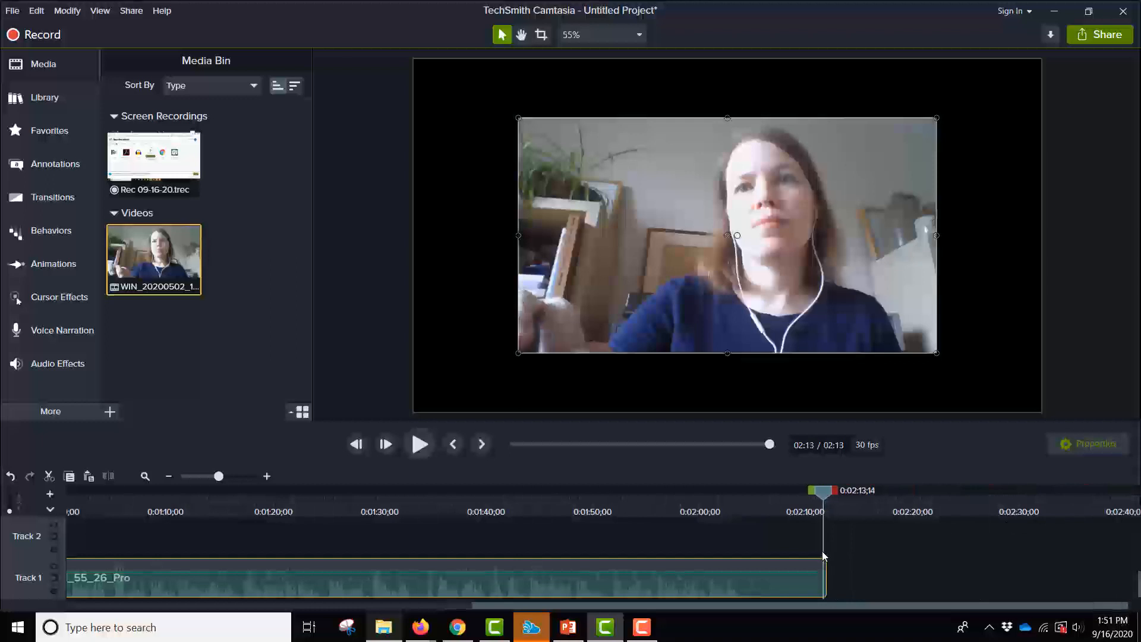
pyautogui.scroll(5, 945, 573)
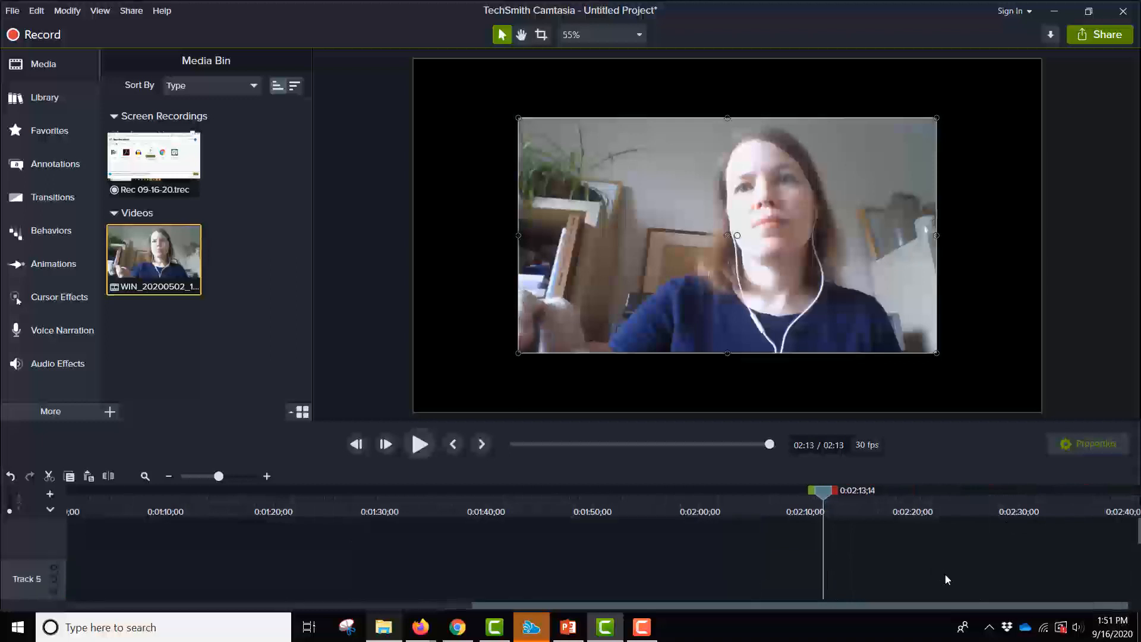
pyautogui.scroll(-5, 945, 573)
pyautogui.scroll(5, 945, 573)
pyautogui.scroll(-5, 945, 573)
pyautogui.scroll(2, 947, 578)
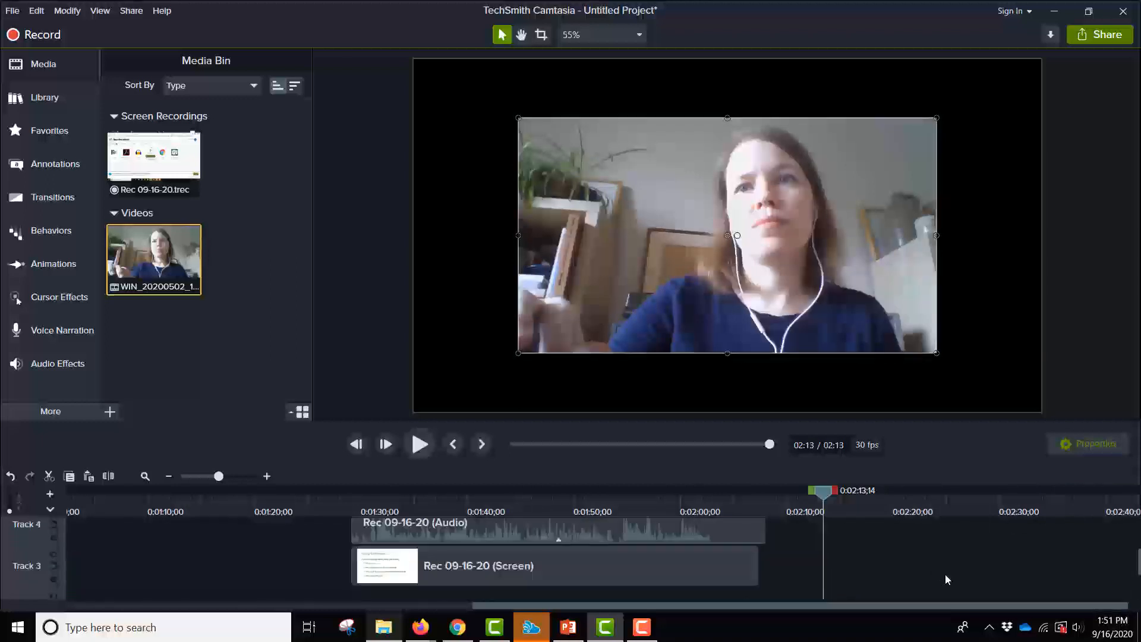
pyautogui.click(623, 529)
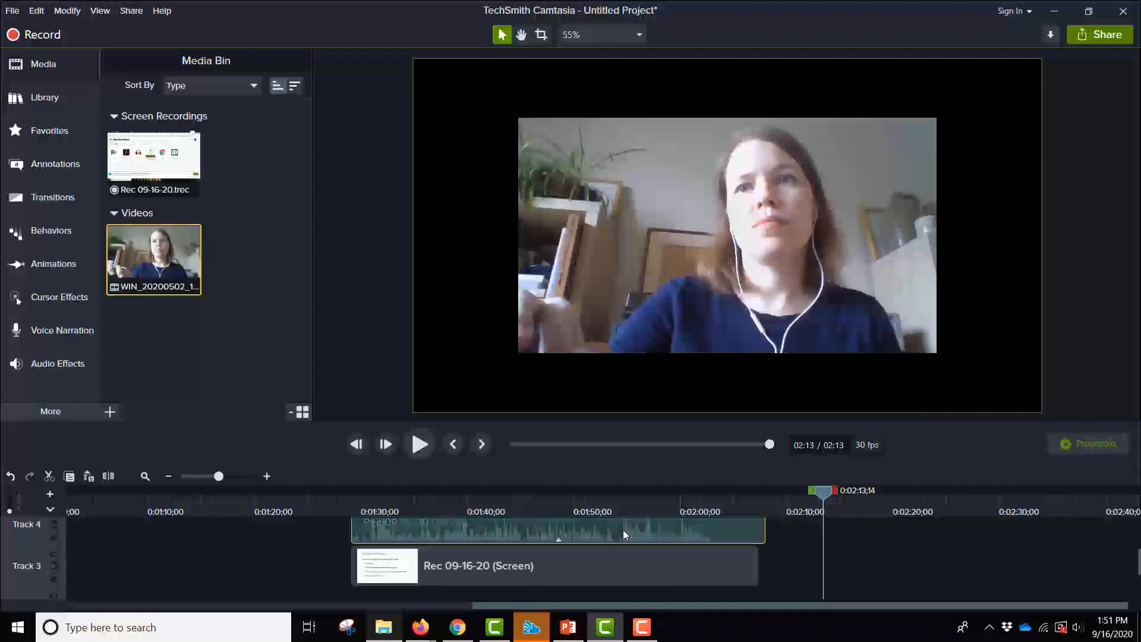
pyautogui.keyDown('ctrl'); pyautogui.click(598, 559); pyautogui.keyUp('ctrl')
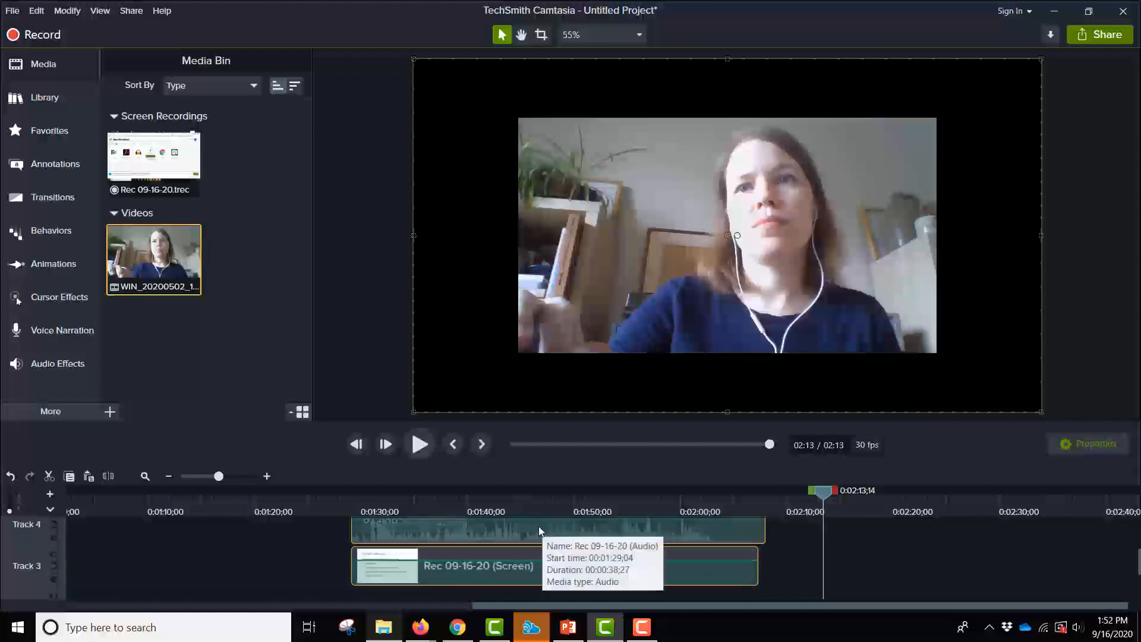
pyautogui.moveTo(538, 526); pyautogui.dragTo(602, 527)
pyautogui.moveTo(785, 573); pyautogui.dragTo(918, 607)
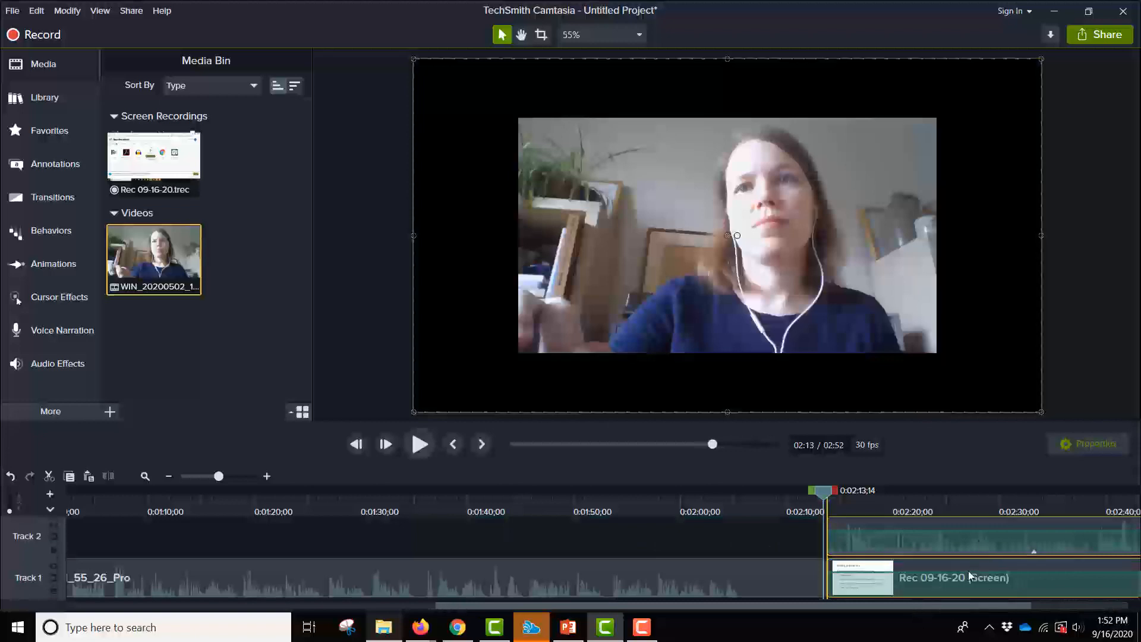
pyautogui.click(964, 588)
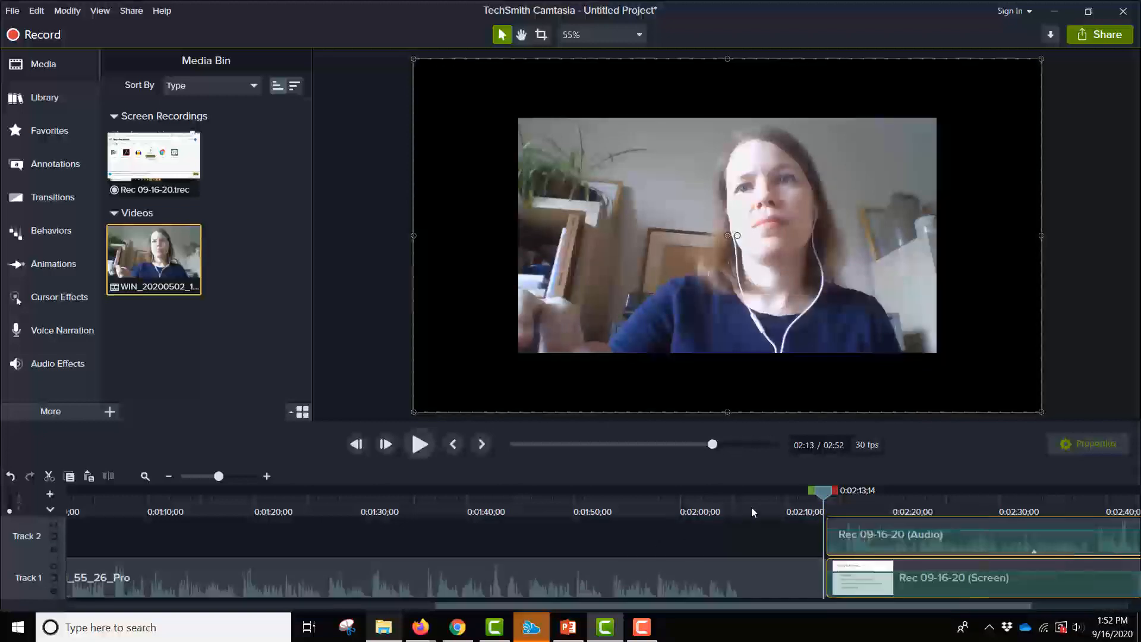
pyautogui.click(207, 477)
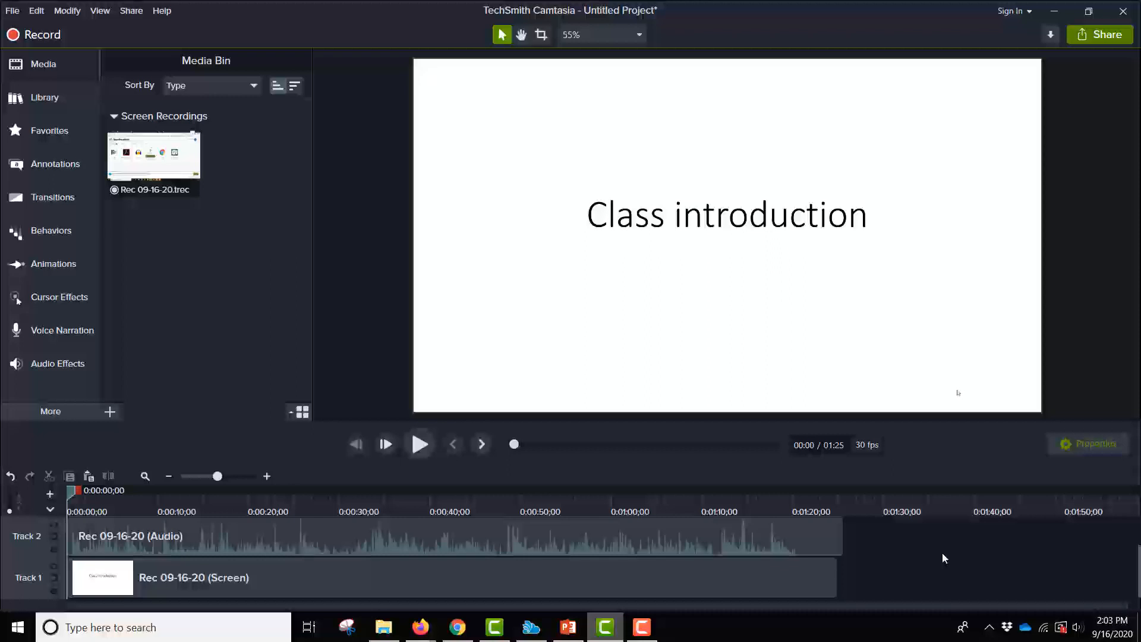
# - Switch to PowerPoint and open the Save As dialog in the Desktop folder
pyautogui.click(569, 629)
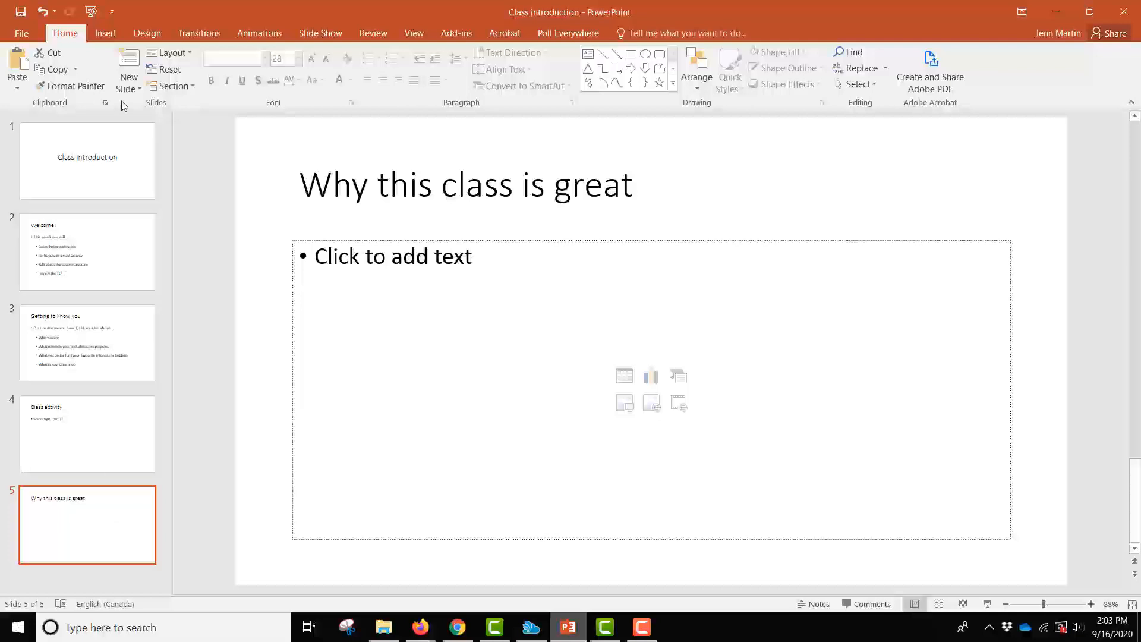
pyautogui.click(20, 34)
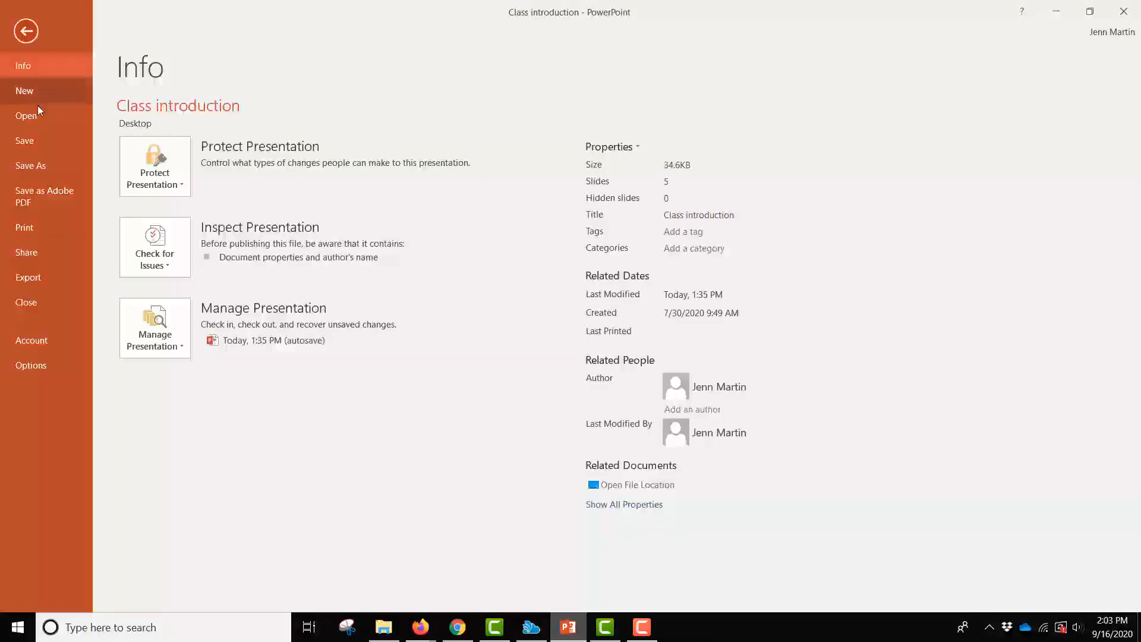
pyautogui.click(38, 166)
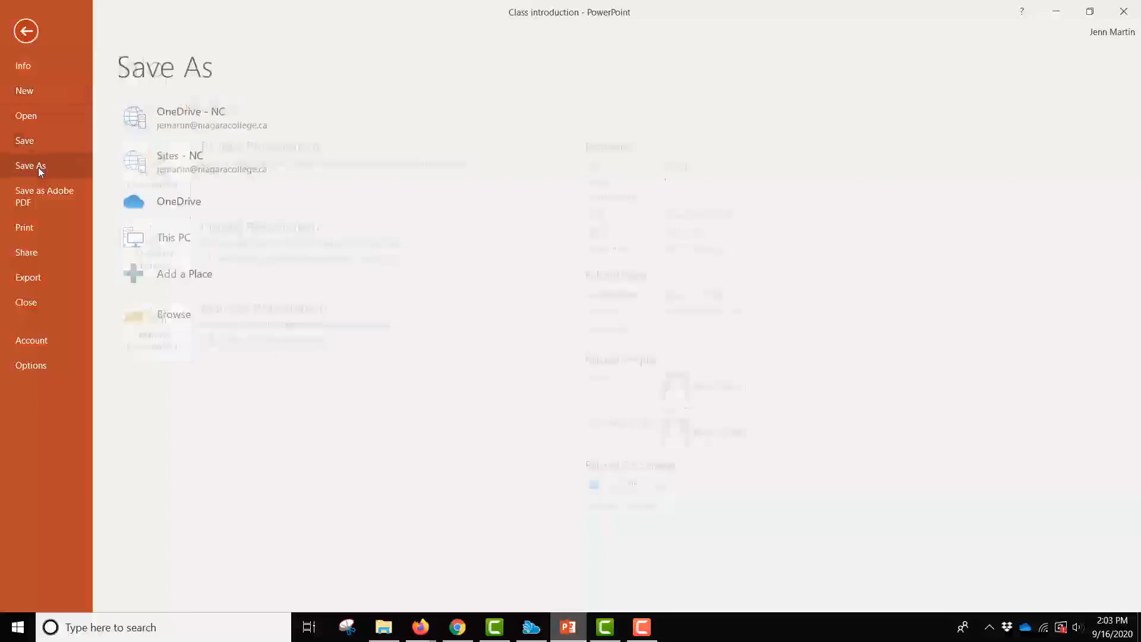
pyautogui.click(172, 310)
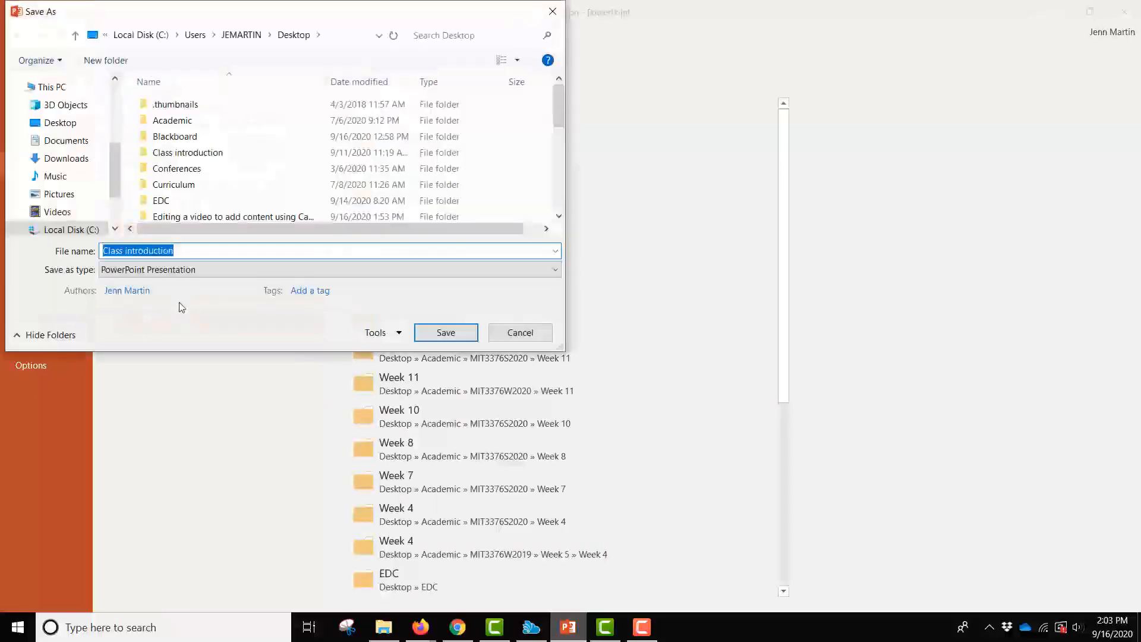
pyautogui.click(72, 125)
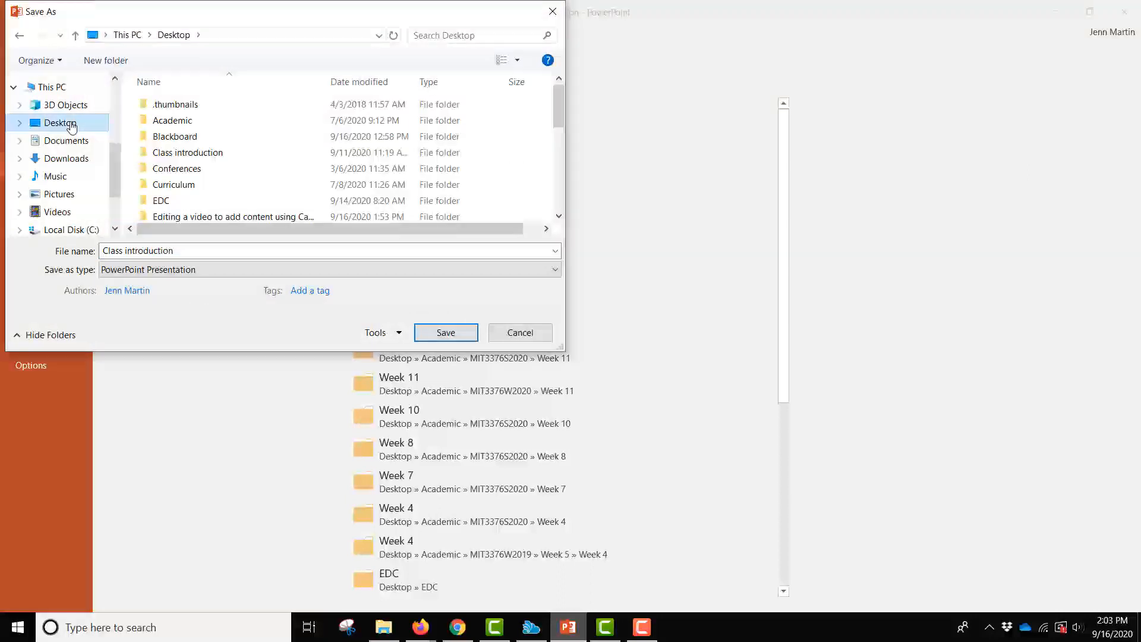
# - Save only the current slide as a JPEG named Class introduction, replacing the existing file
pyautogui.click(212, 269)
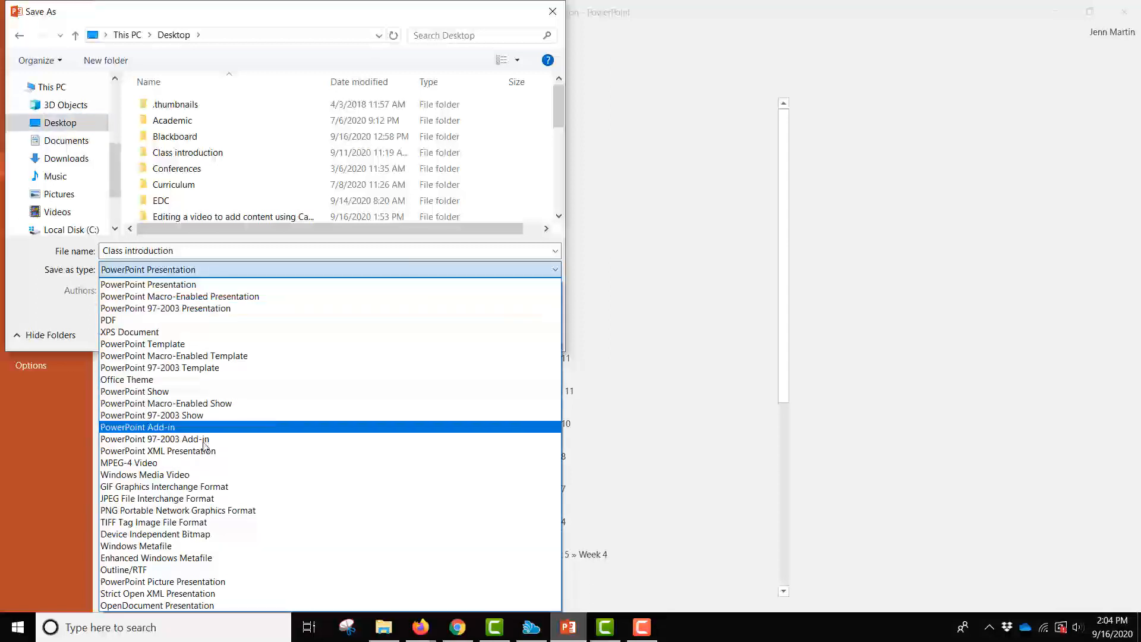
pyautogui.click(209, 499)
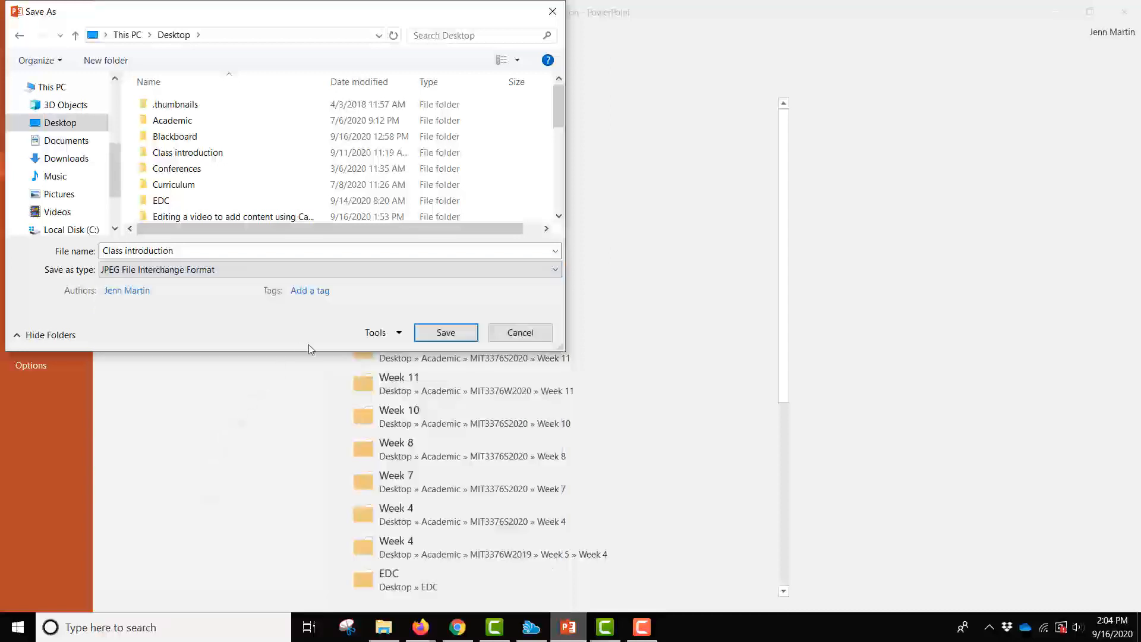
pyautogui.click(448, 338)
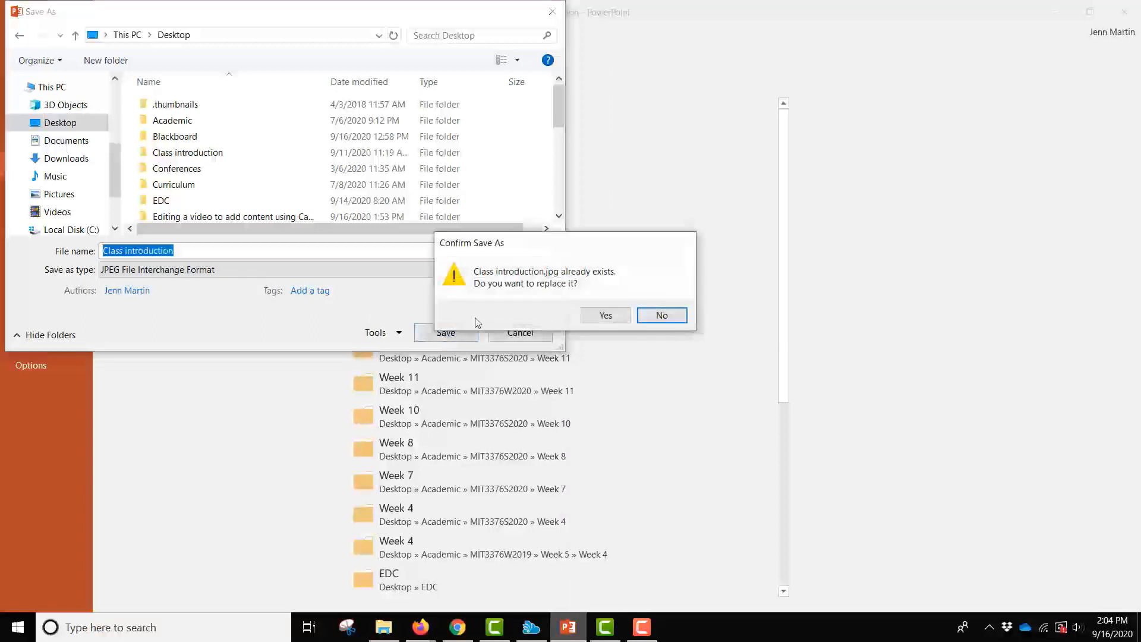
pyautogui.click(602, 318)
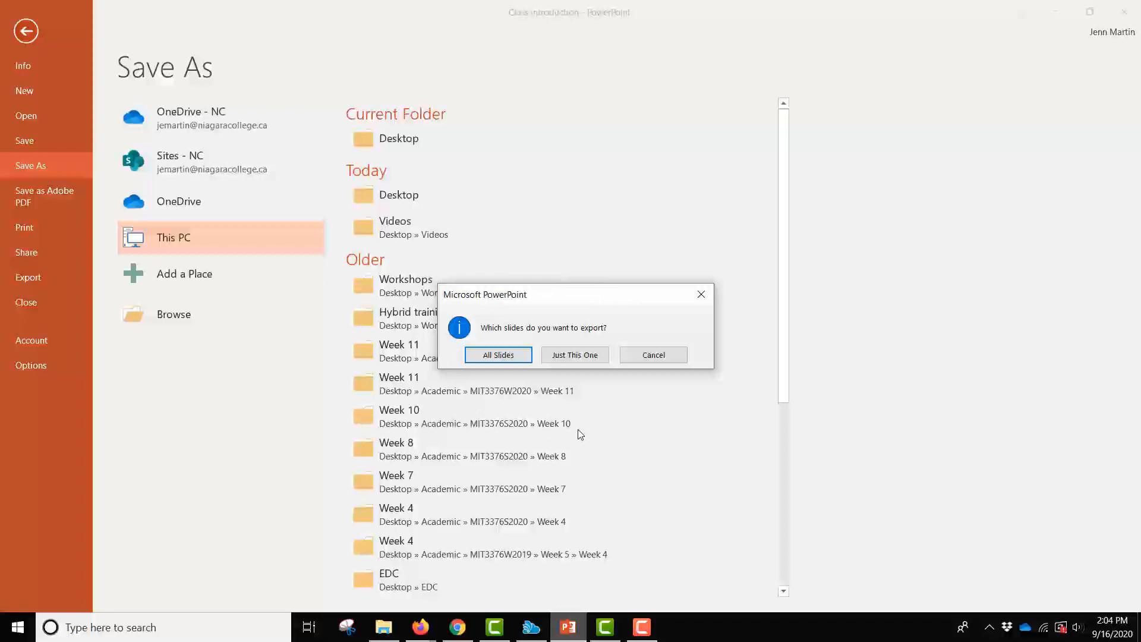
pyautogui.click(575, 355)
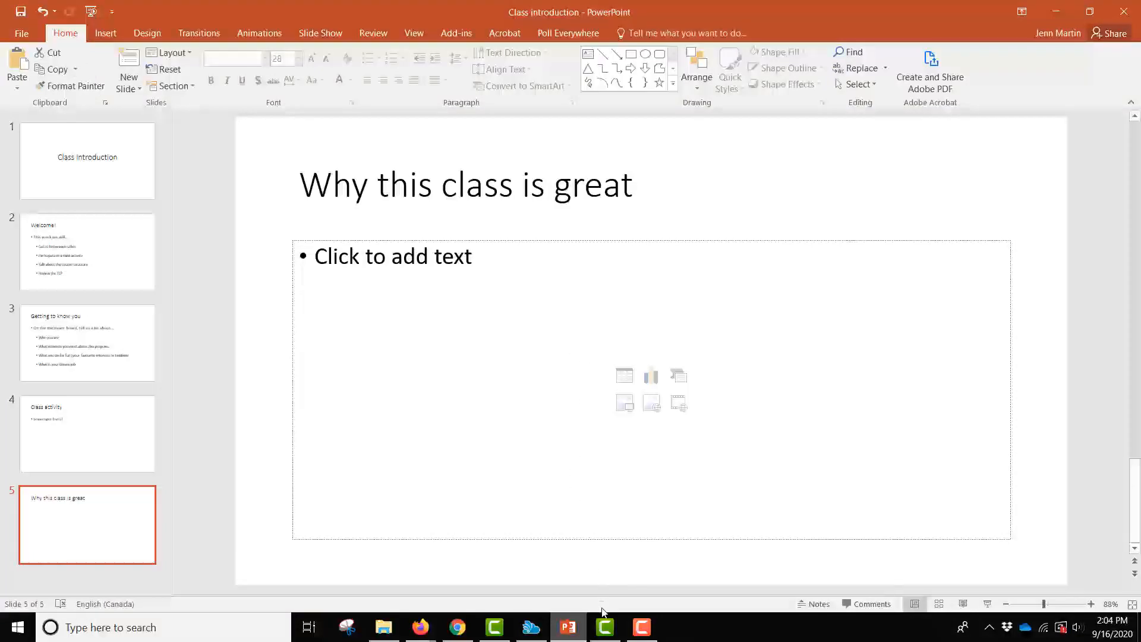
# - Import the Class introduction JPG from the Desktop into the Camtasia media bin
pyautogui.click(605, 631)
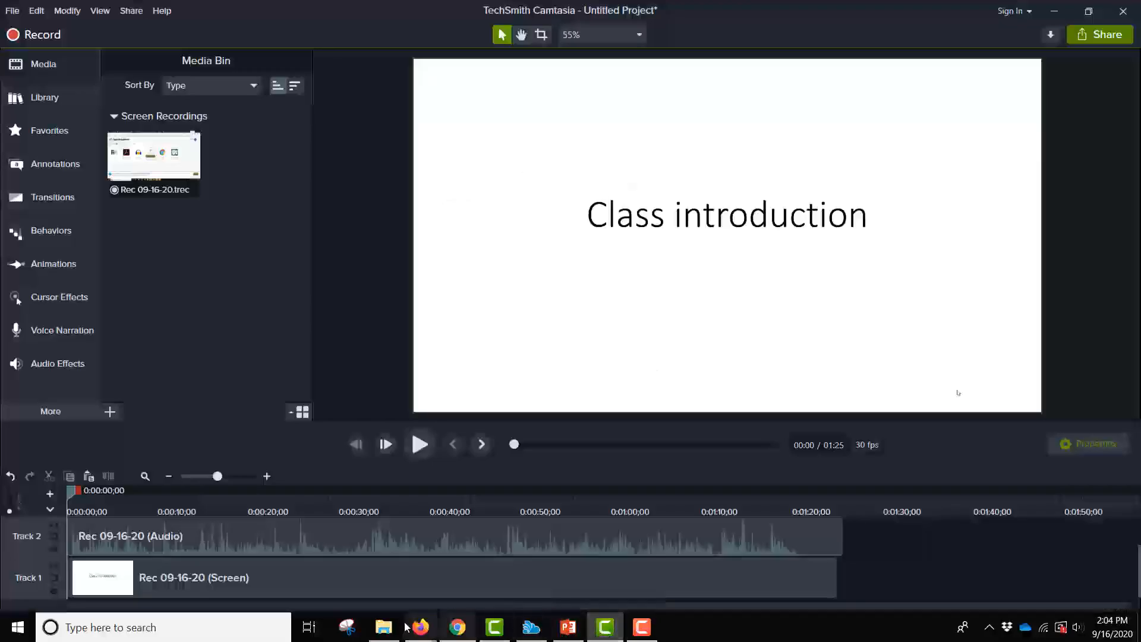
pyautogui.click(385, 629)
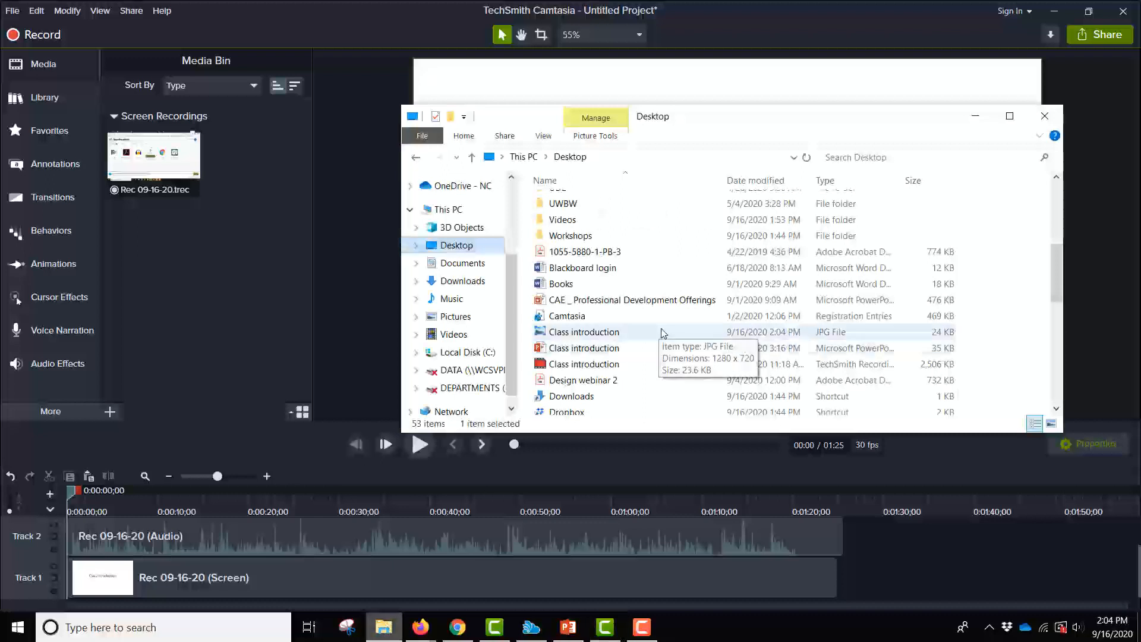
pyautogui.scroll(-1, 768, 283)
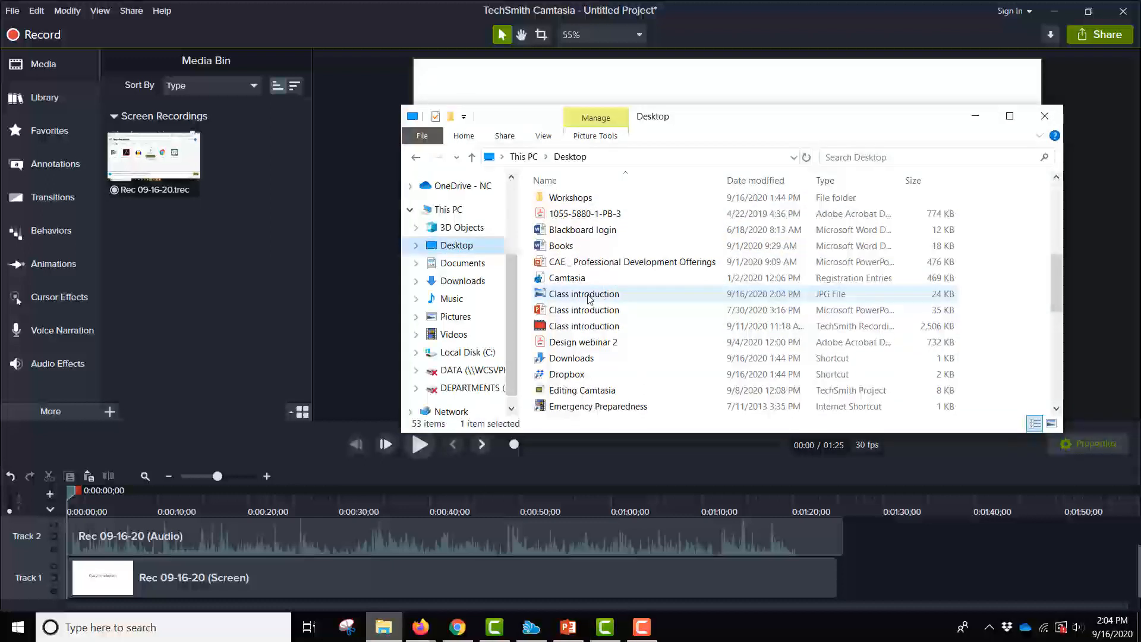
pyautogui.moveTo(590, 297); pyautogui.dragTo(190, 265)
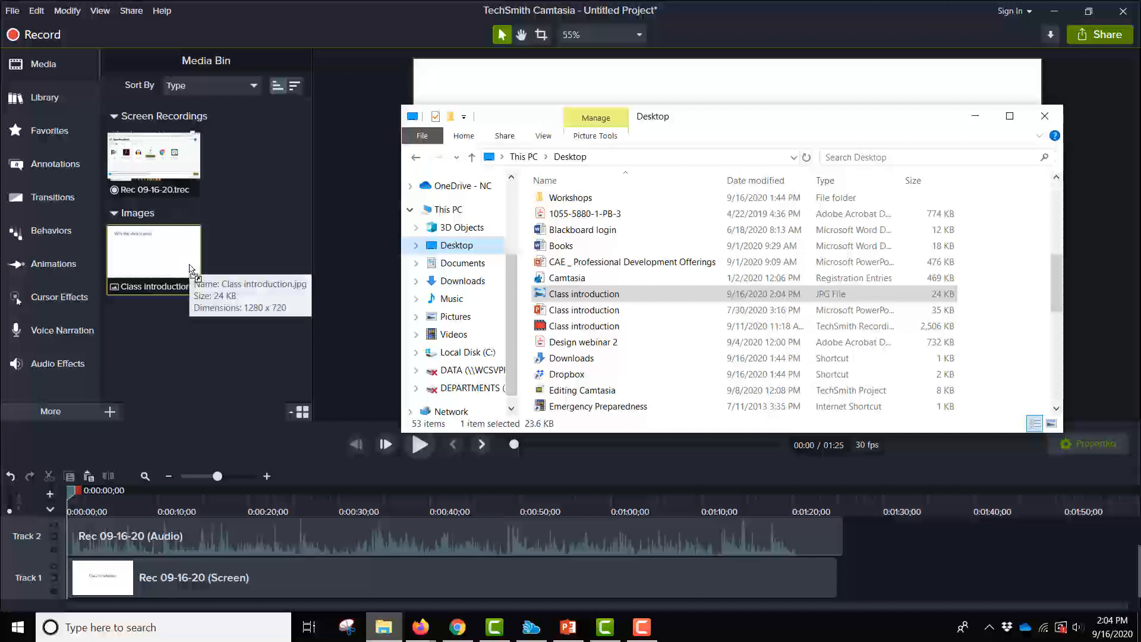
pyautogui.click(261, 236)
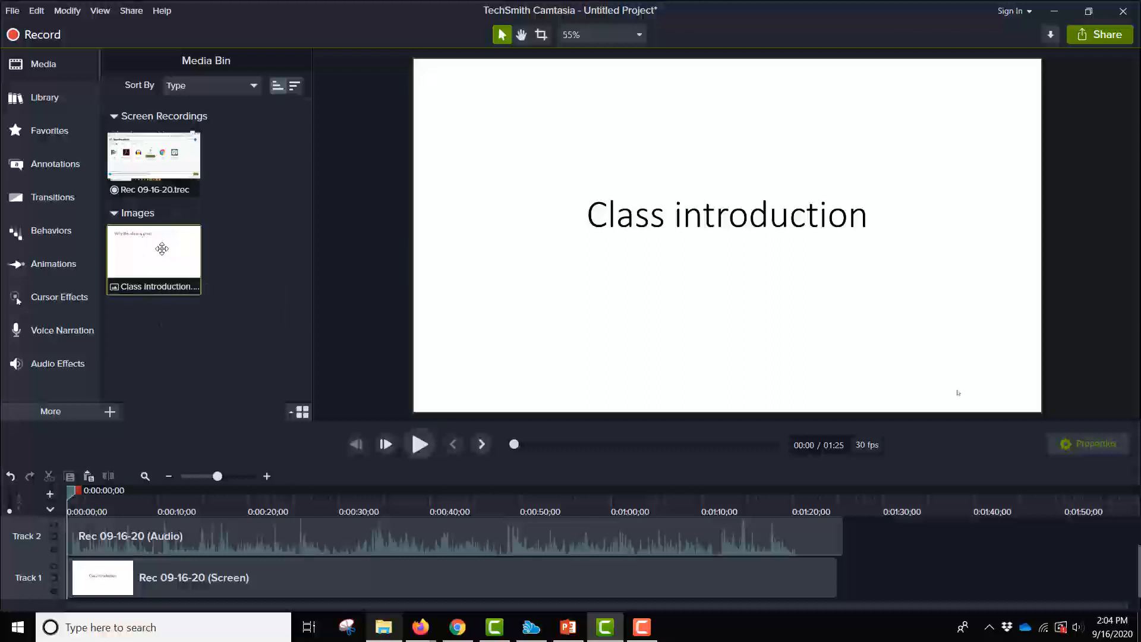
# - Place the Class introduction image at the end of Track 2 and split the audio and screen recordings at about 0:39
pyautogui.moveTo(158, 249); pyautogui.dragTo(849, 533)
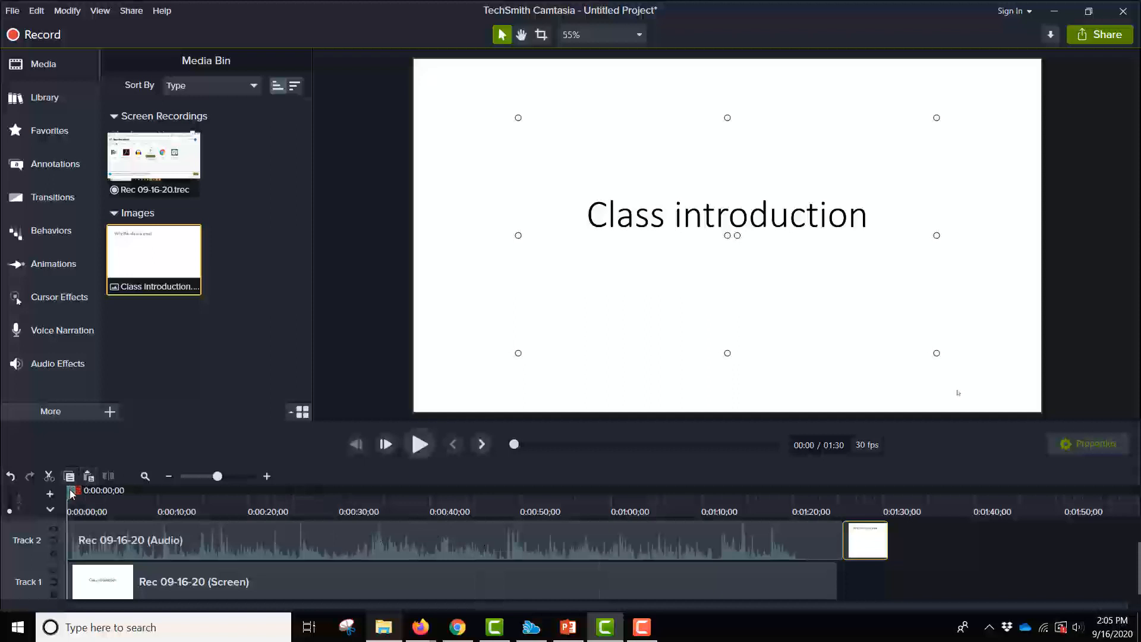
pyautogui.moveTo(72, 492); pyautogui.dragTo(428, 510)
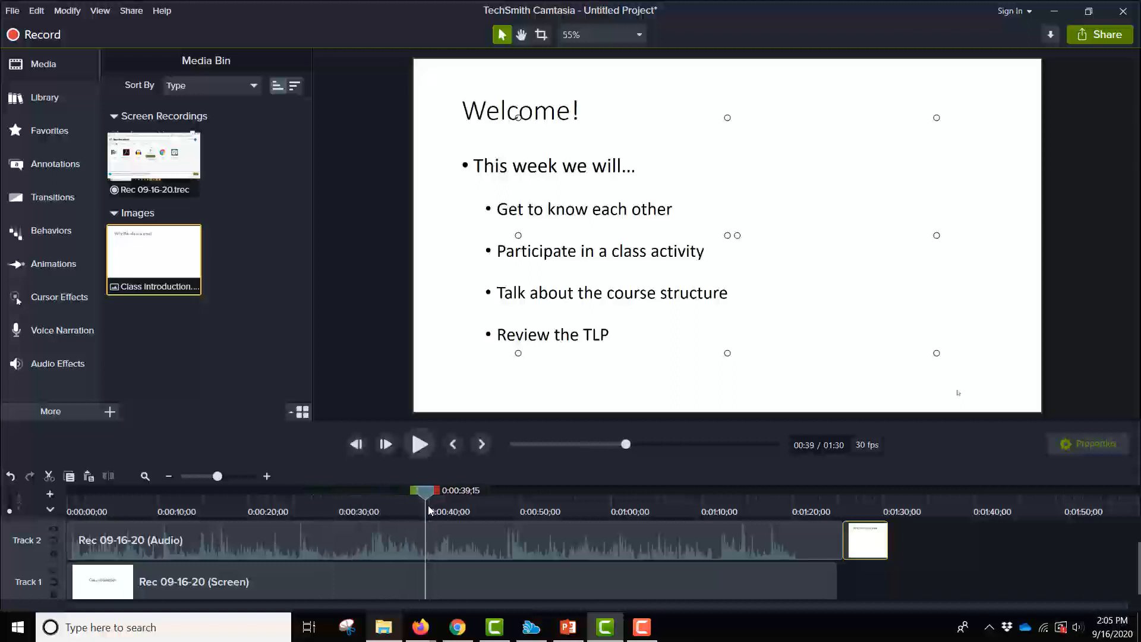
pyautogui.click(453, 542)
pyautogui.keyDown('ctrl'); pyautogui.click(448, 578); pyautogui.keyUp('ctrl')
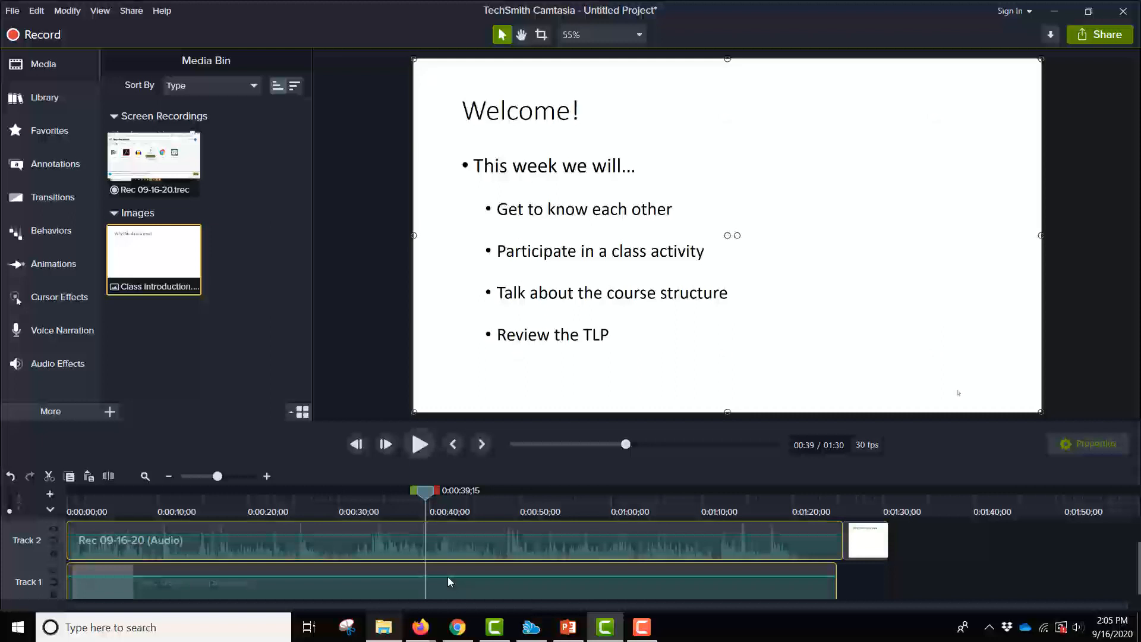
pyautogui.click(109, 476)
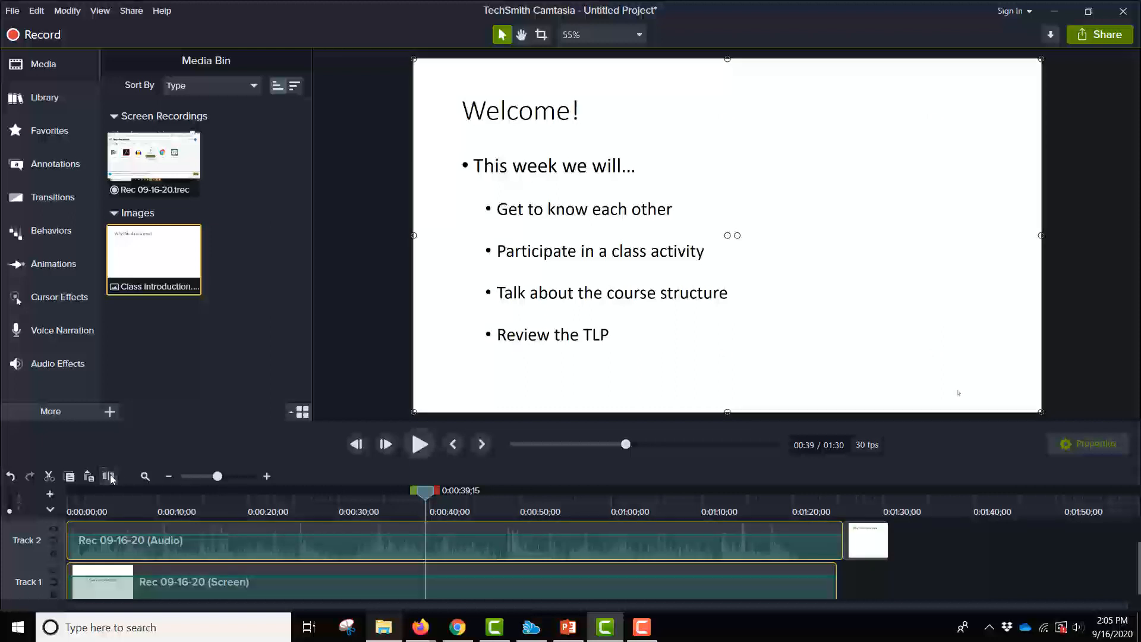
# - Move the second halves of the audio and screen recordings to start at about 1:08, leaving a gap
pyautogui.click(598, 535)
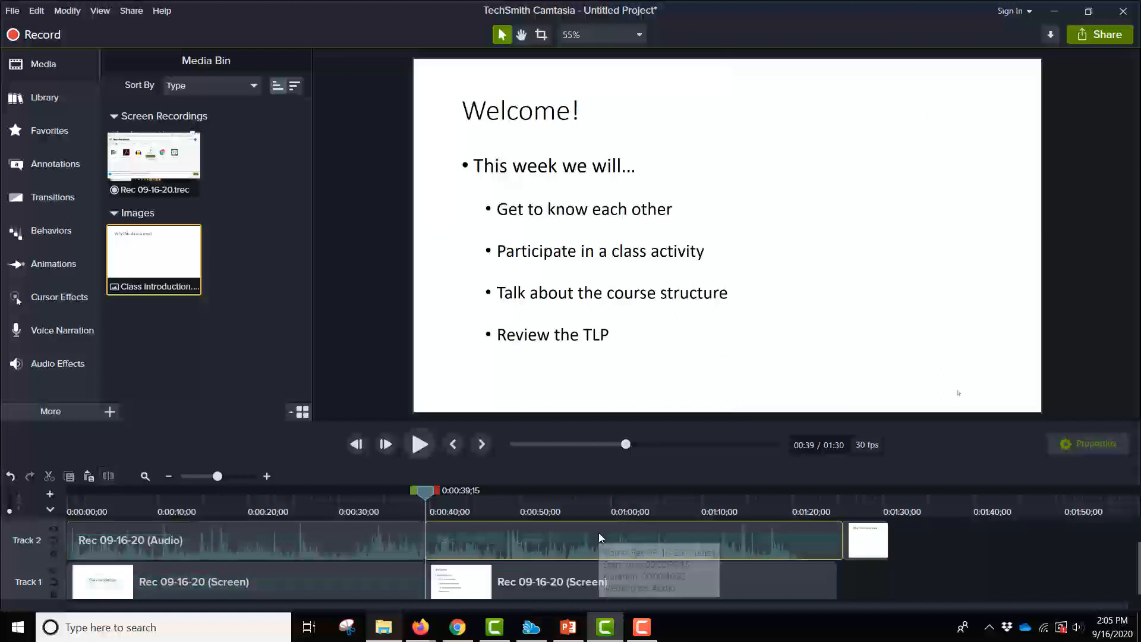
pyautogui.keyDown('ctrl'); pyautogui.click(590, 574); pyautogui.keyUp('ctrl')
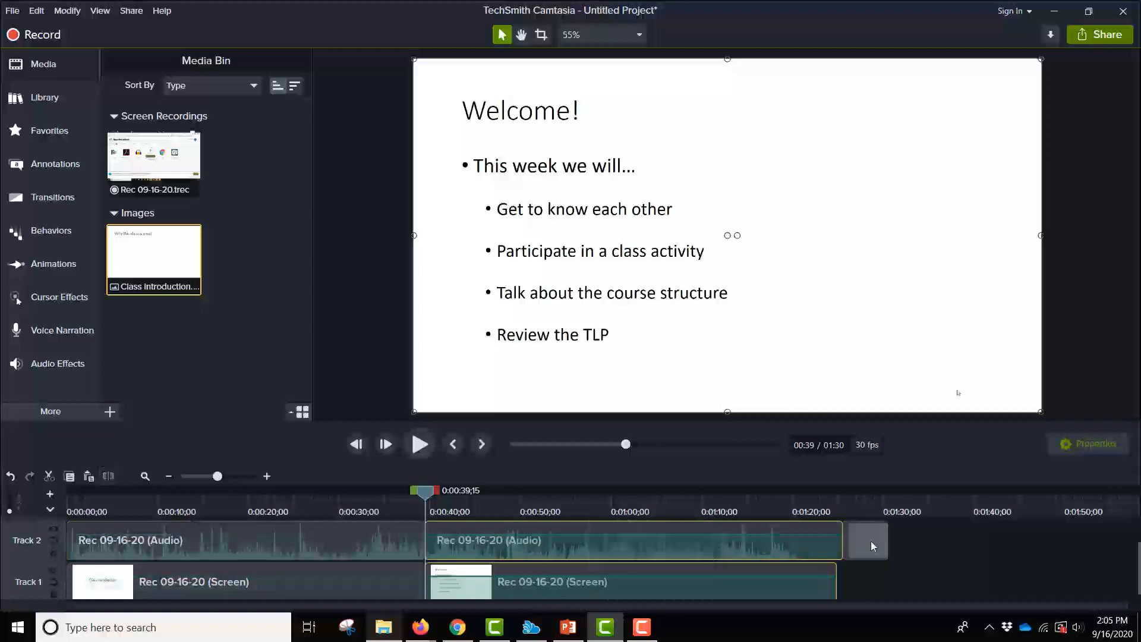
pyautogui.moveTo(691, 541); pyautogui.dragTo(947, 558)
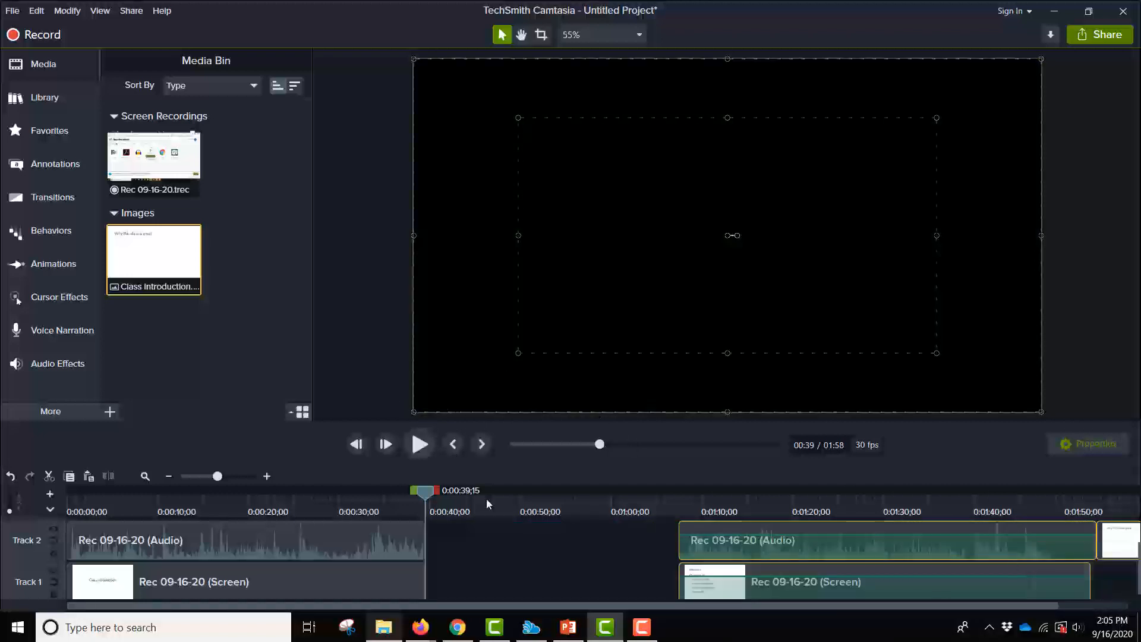
pyautogui.click(481, 553)
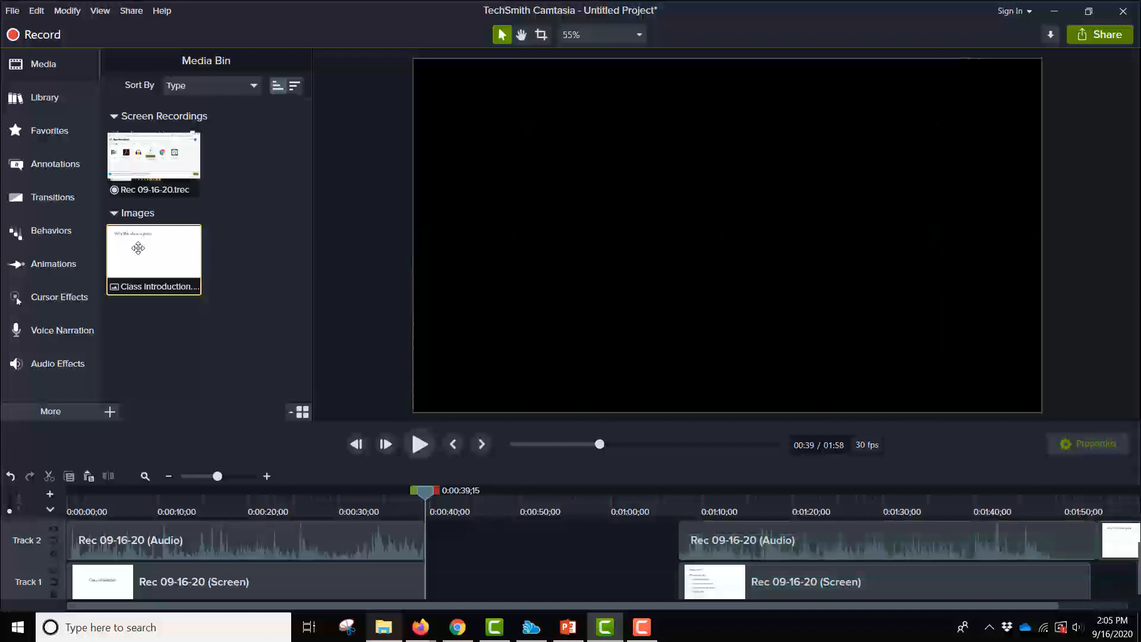
# - Insert the Class introduction image into the gap on Track 2 at 0:39
pyautogui.moveTo(137, 254); pyautogui.dragTo(678, 555)
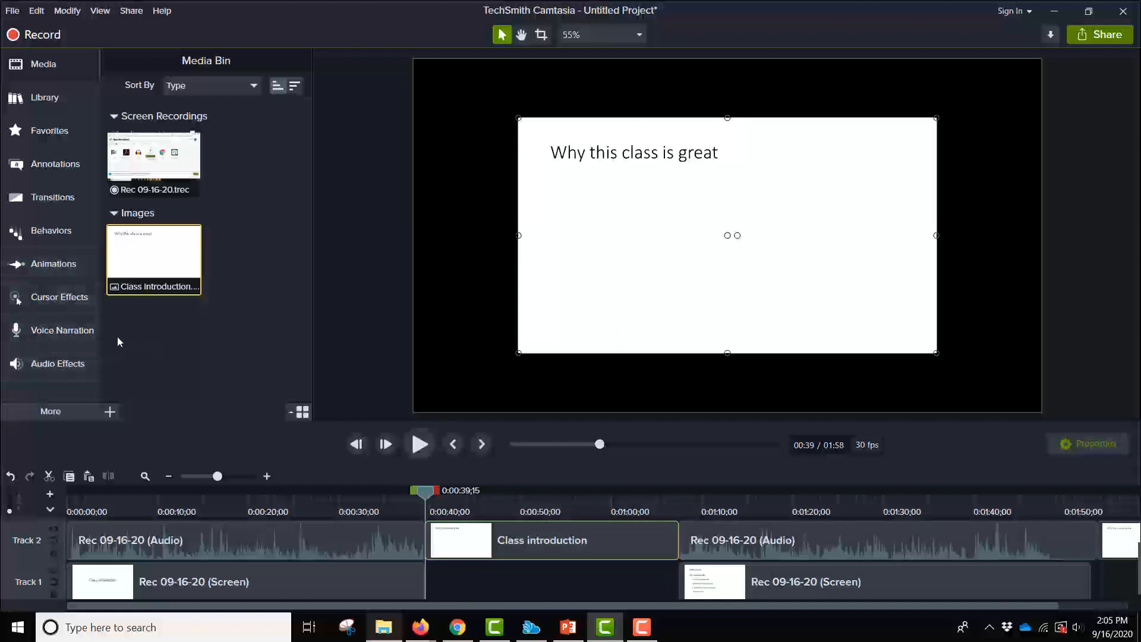
pyautogui.click(51, 328)
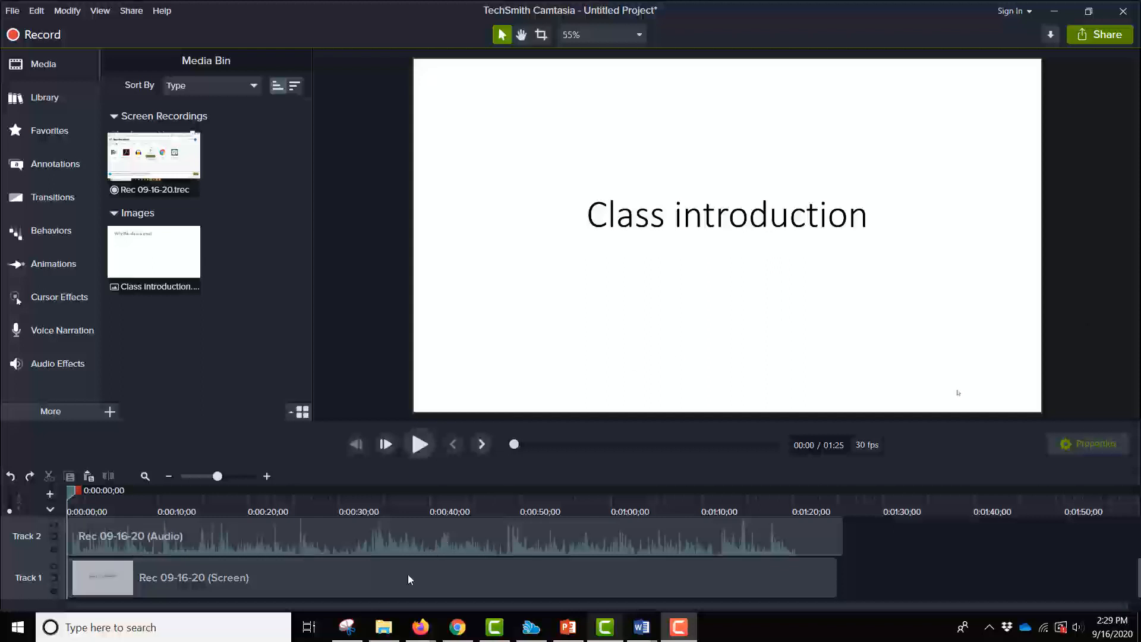
# - Import the Image 1 JPG from the Desktop folder into the Camtasia media bin
pyautogui.click(384, 628)
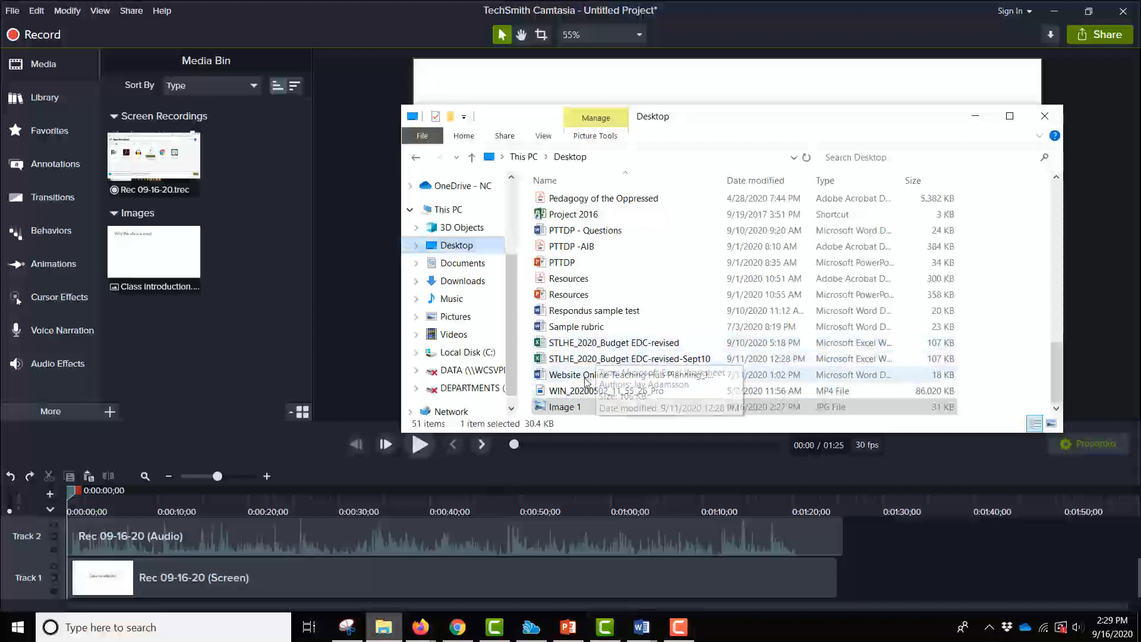
pyautogui.moveTo(571, 410); pyautogui.dragTo(280, 338)
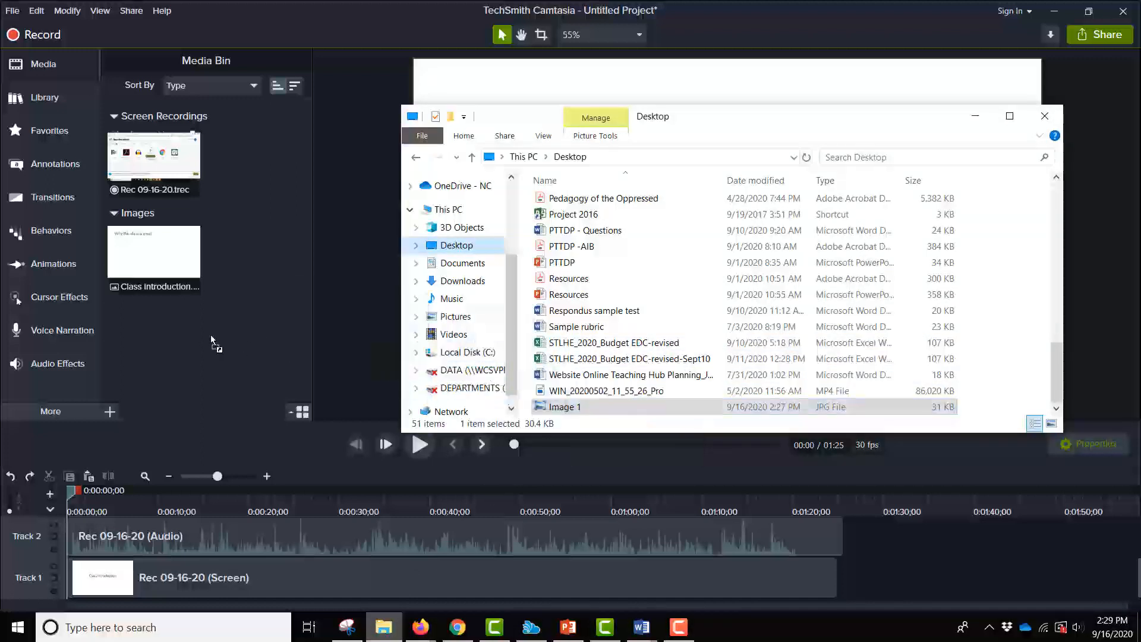
pyautogui.moveTo(192, 334); pyautogui.dragTo(192, 334)
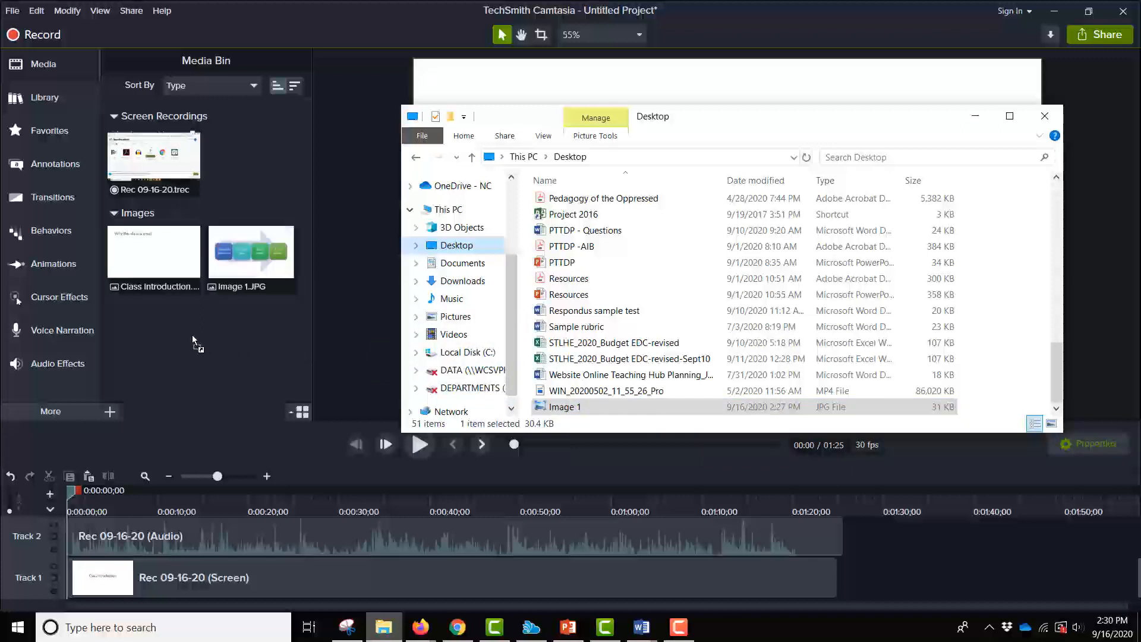
pyautogui.click(337, 22)
pyautogui.moveTo(240, 249); pyautogui.dragTo(240, 249)
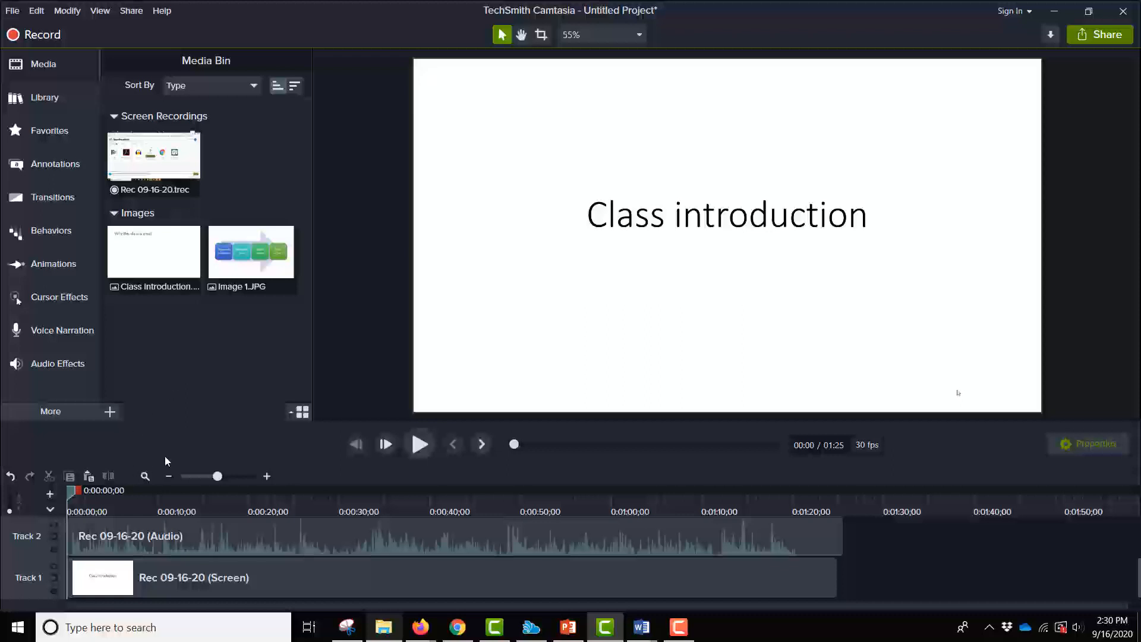
# - Move the playhead to about 1:10 and add Image 1 onto the canvas over the slide
pyautogui.moveTo(72, 491); pyautogui.dragTo(712, 470)
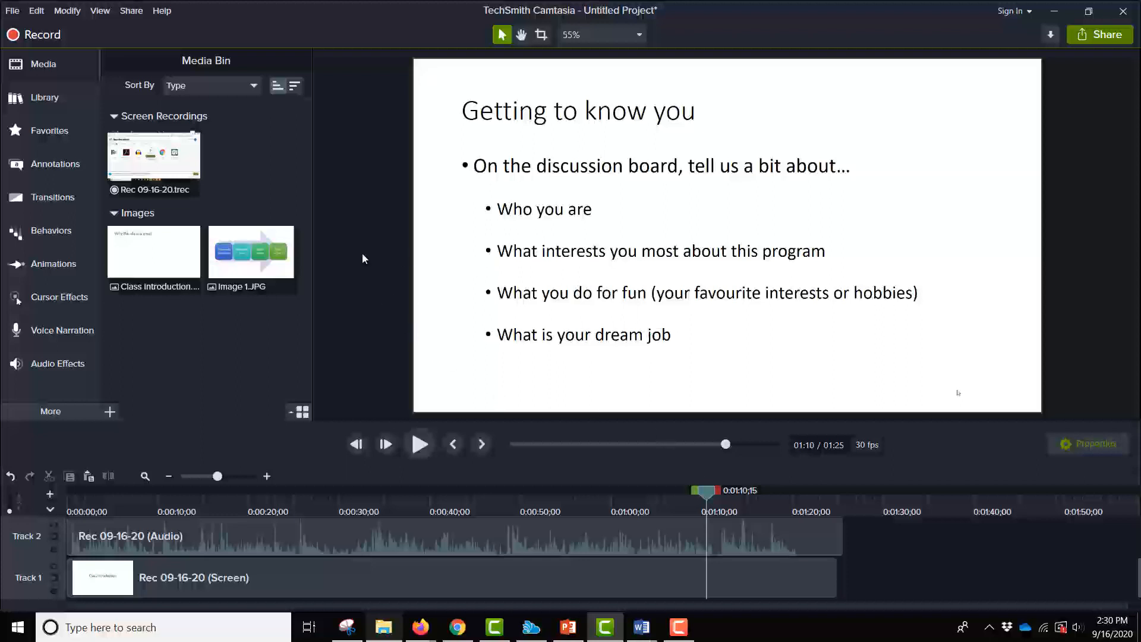
pyautogui.moveTo(252, 253); pyautogui.dragTo(566, 316)
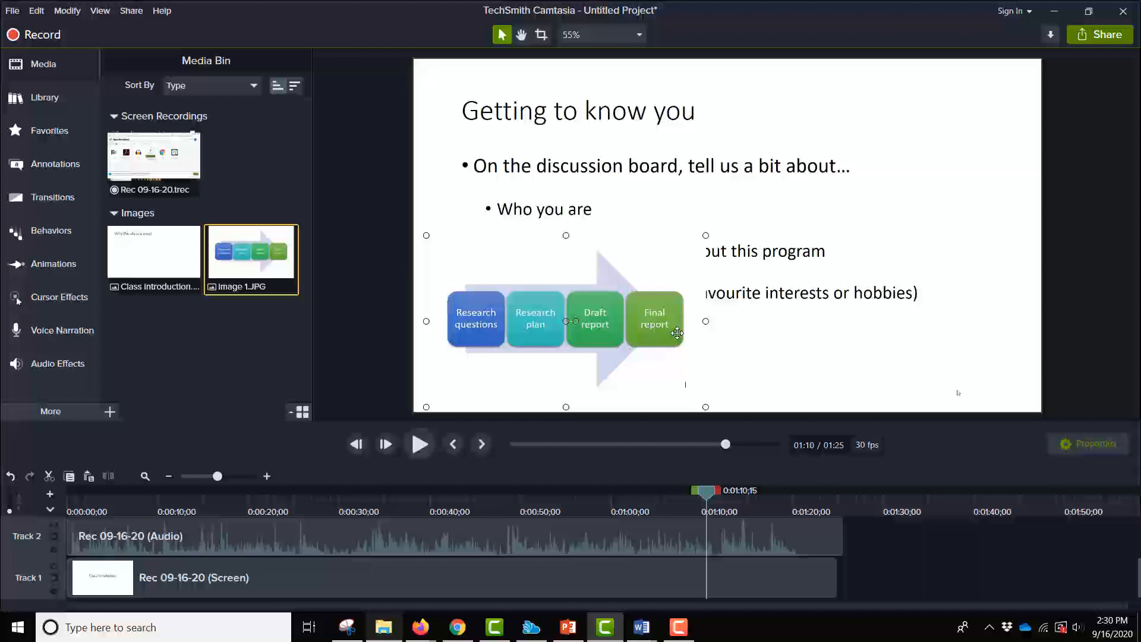
# - Reposition and resize the Image 1 overlay so it covers most of the canvas
pyautogui.moveTo(601, 275); pyautogui.dragTo(898, 124)
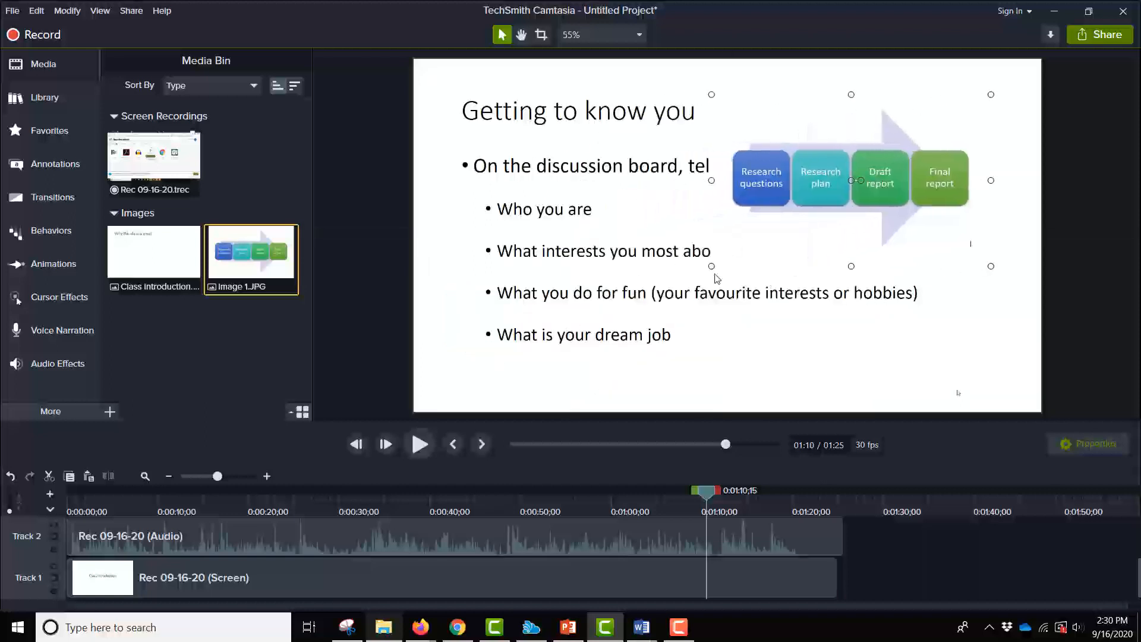
pyautogui.moveTo(710, 266); pyautogui.dragTo(831, 193)
pyautogui.rightClick(928, 132)
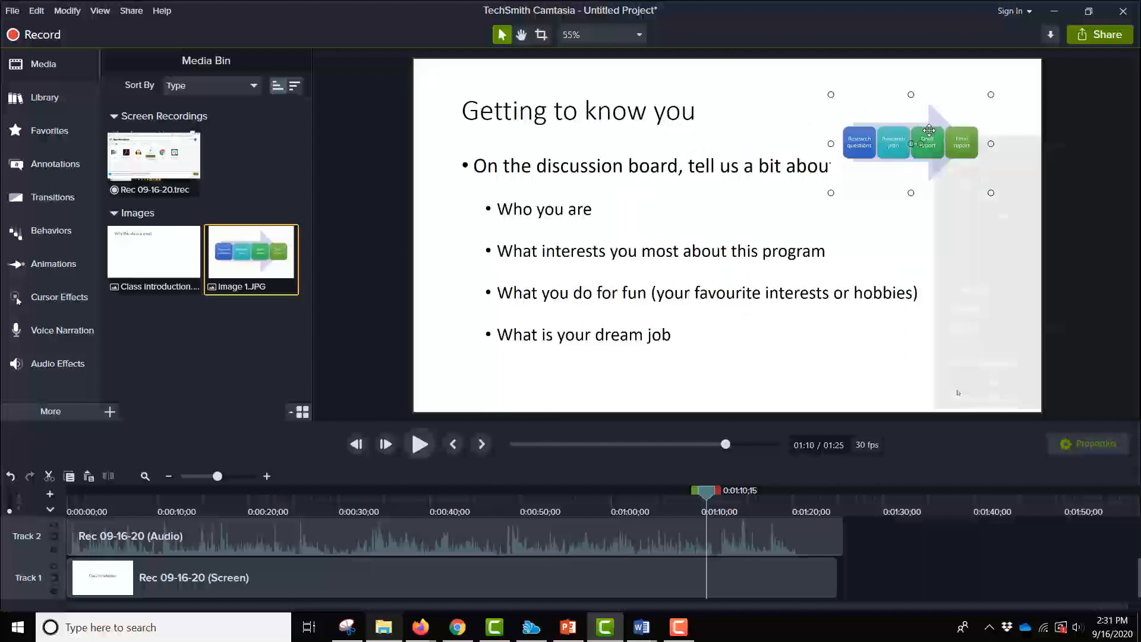
pyautogui.click(884, 131)
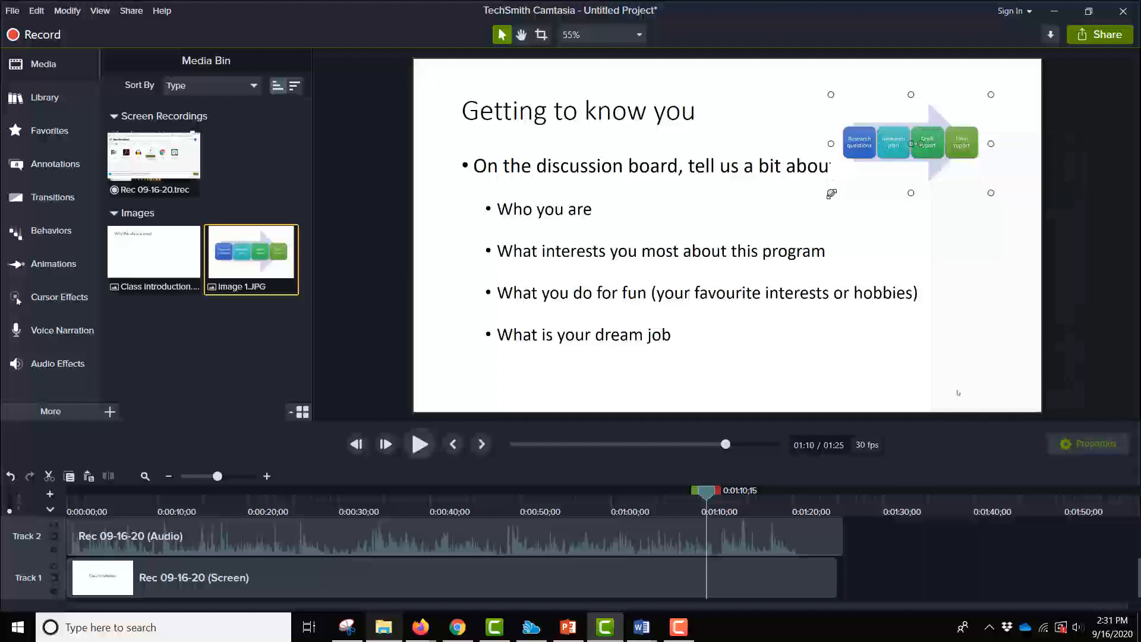
pyautogui.moveTo(832, 194); pyautogui.dragTo(446, 314)
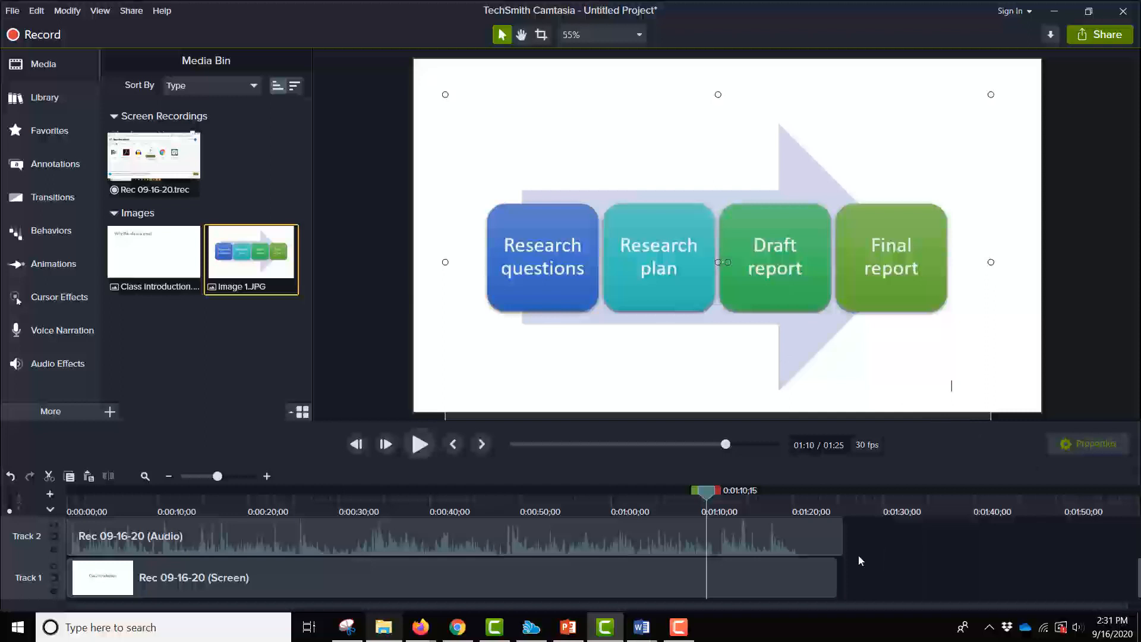
# - Scroll through the timeline tracks to check where Image 1 sits relative to the recordings
pyautogui.scroll(2, 859, 560)
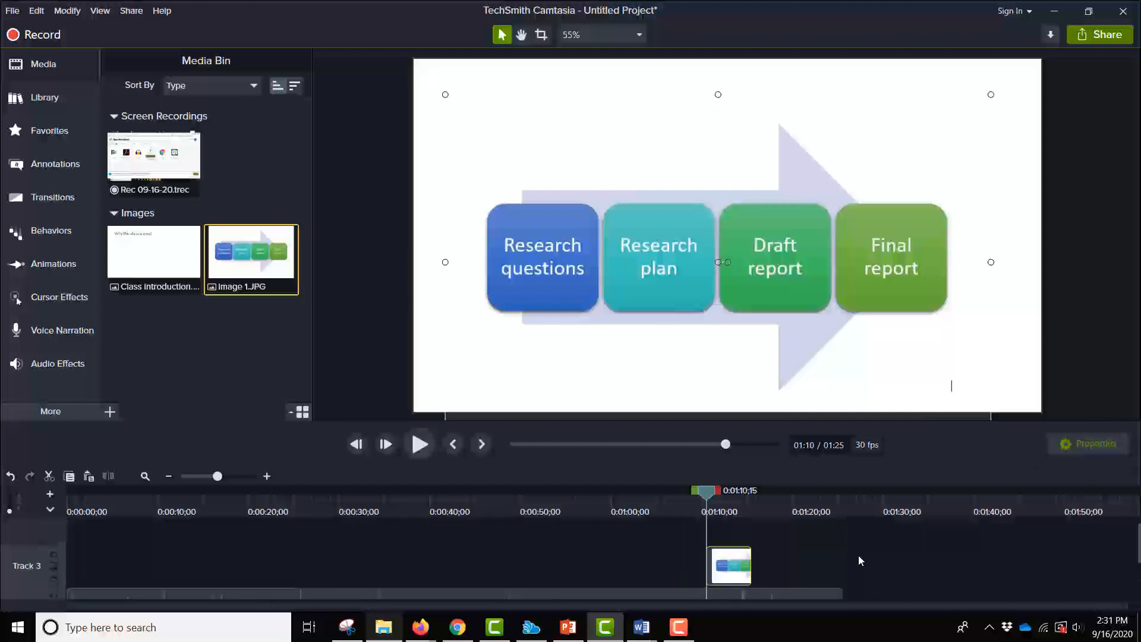
pyautogui.scroll(-2, 862, 580)
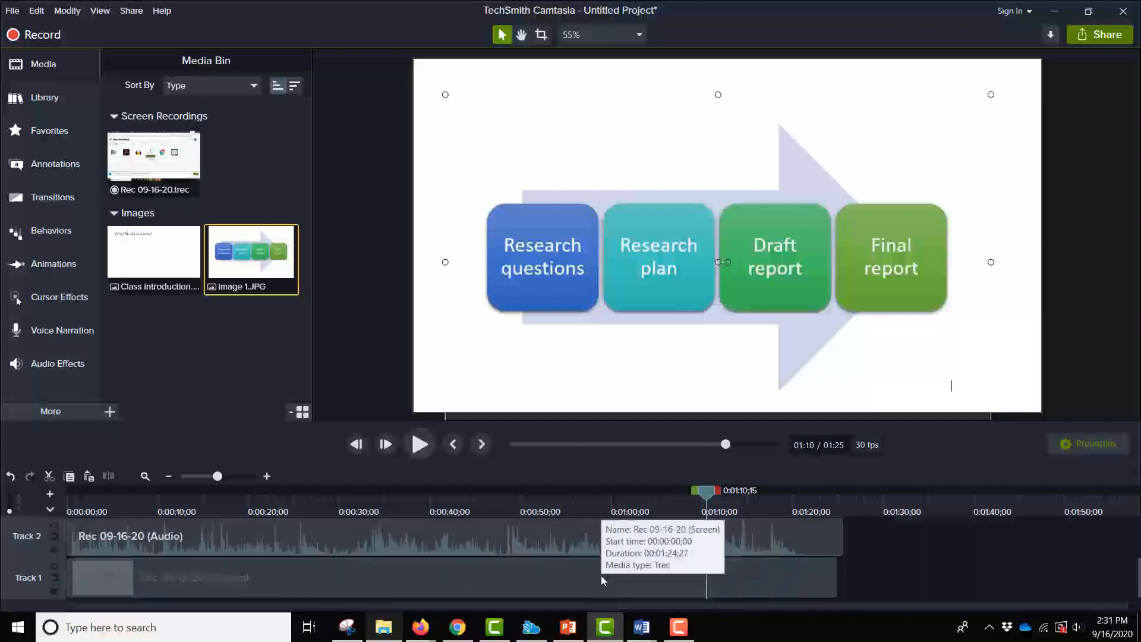
pyautogui.click(566, 585)
pyautogui.click(591, 534)
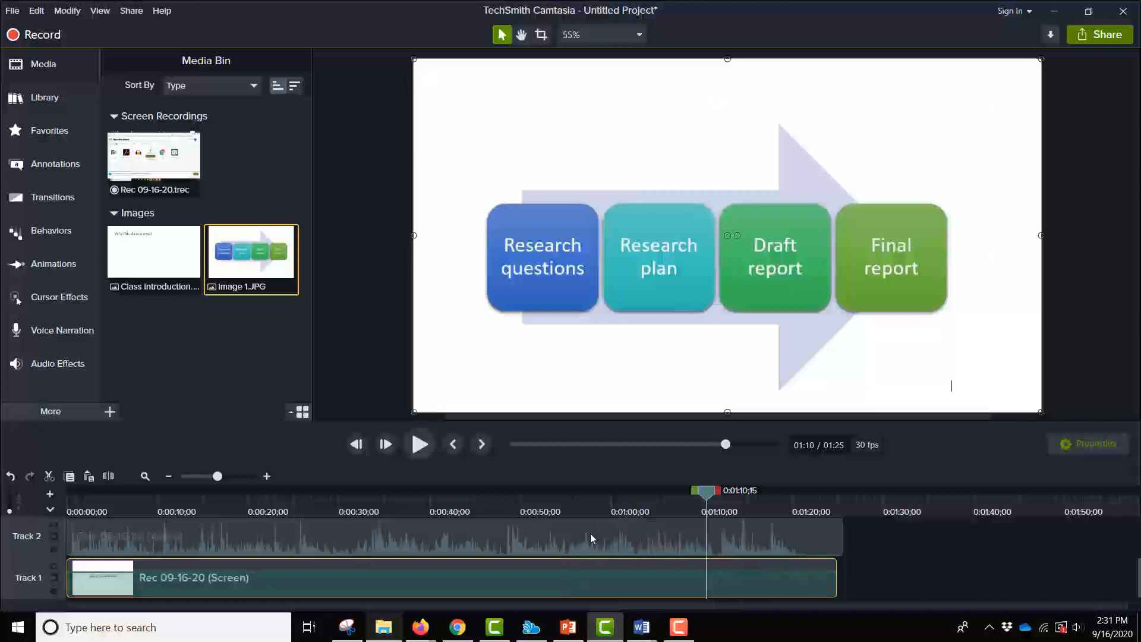
# - Open the options menu for Track 3 holding the Image 1 clip
pyautogui.scroll(2, 590, 534)
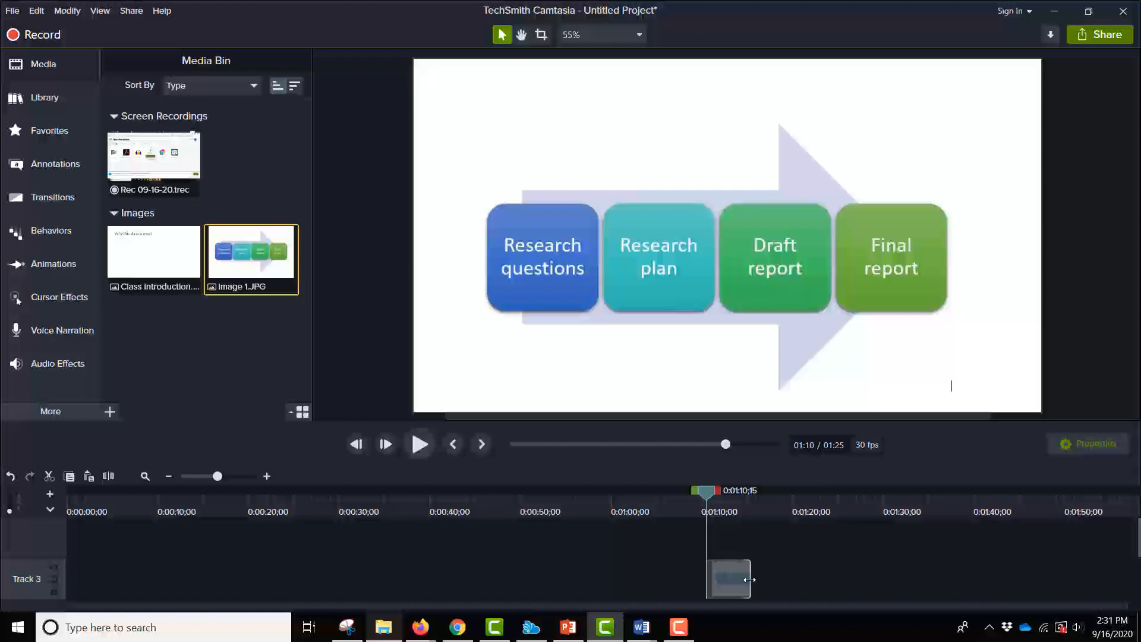
pyautogui.rightClick(783, 579)
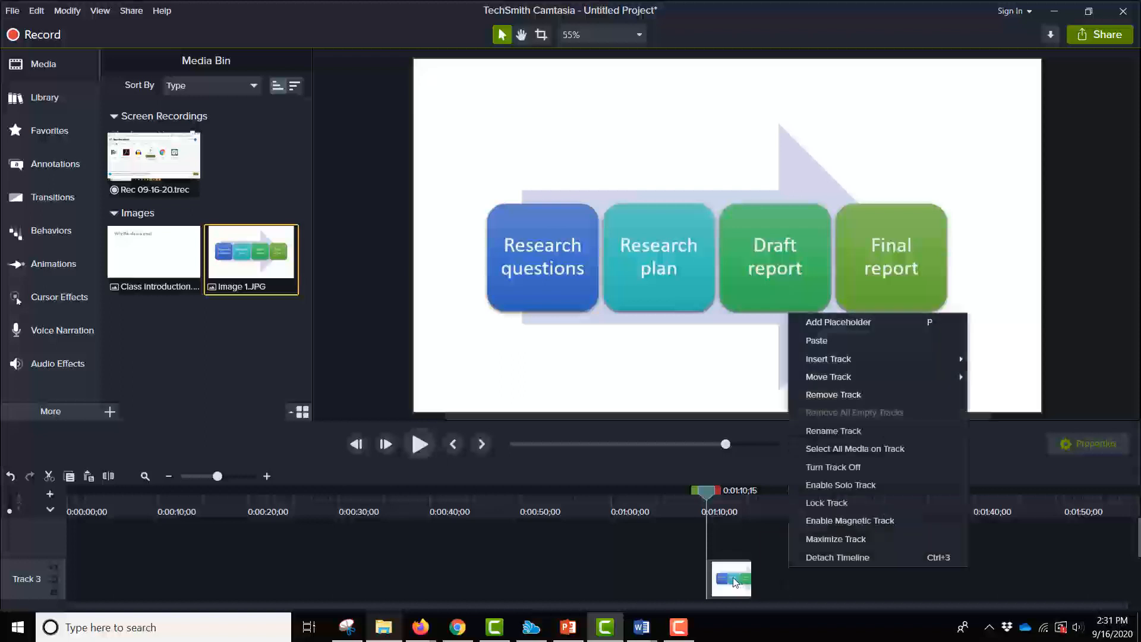